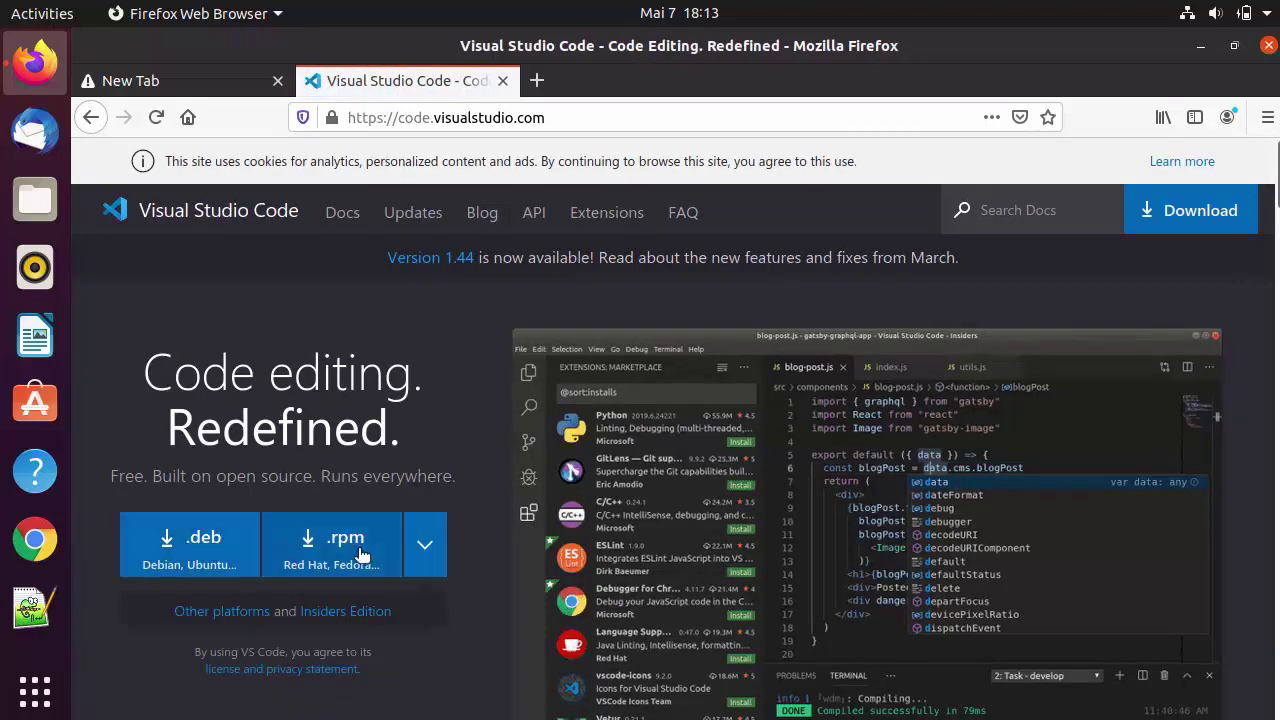
Download the Visual Studio Code .deb package for Debian/Ubuntu, save the file, and check it in the browser's download list.
{"action": "scroll", "coordinate": [396, 400], "scroll_direction": "down", "scroll_amount": 1}
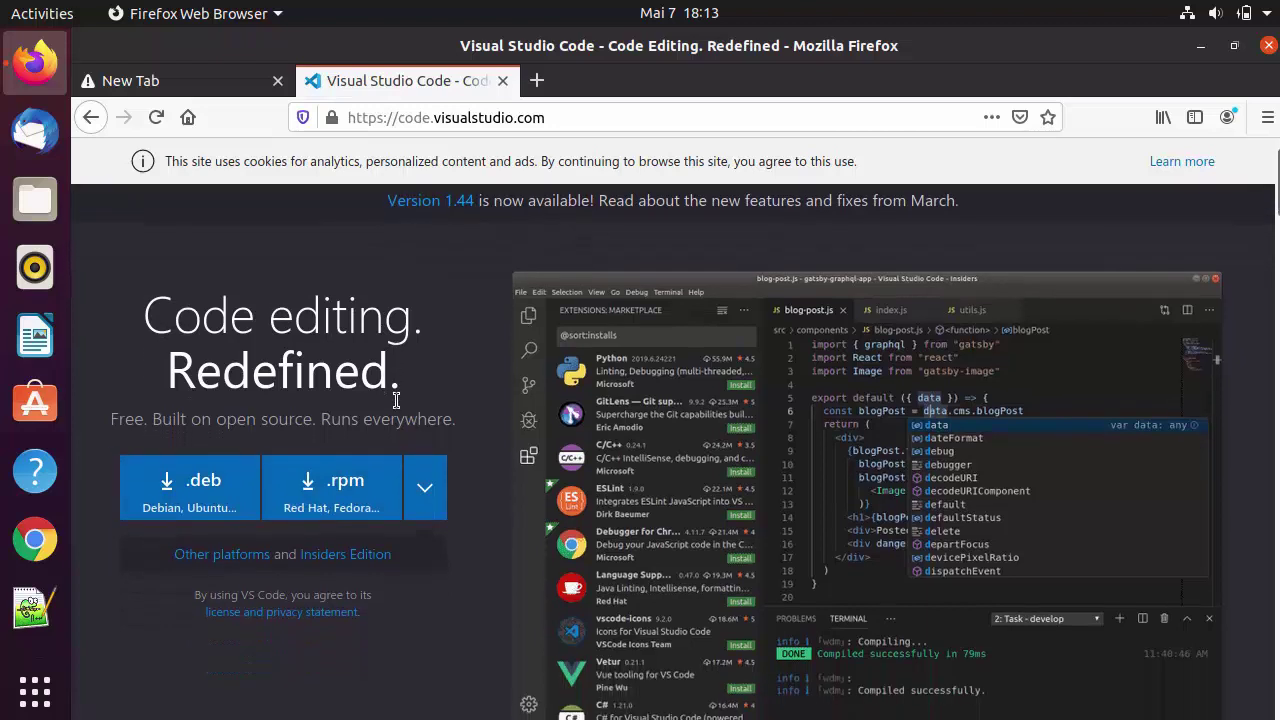
{"action": "scroll", "coordinate": [396, 400], "scroll_direction": "down", "scroll_amount": 1}
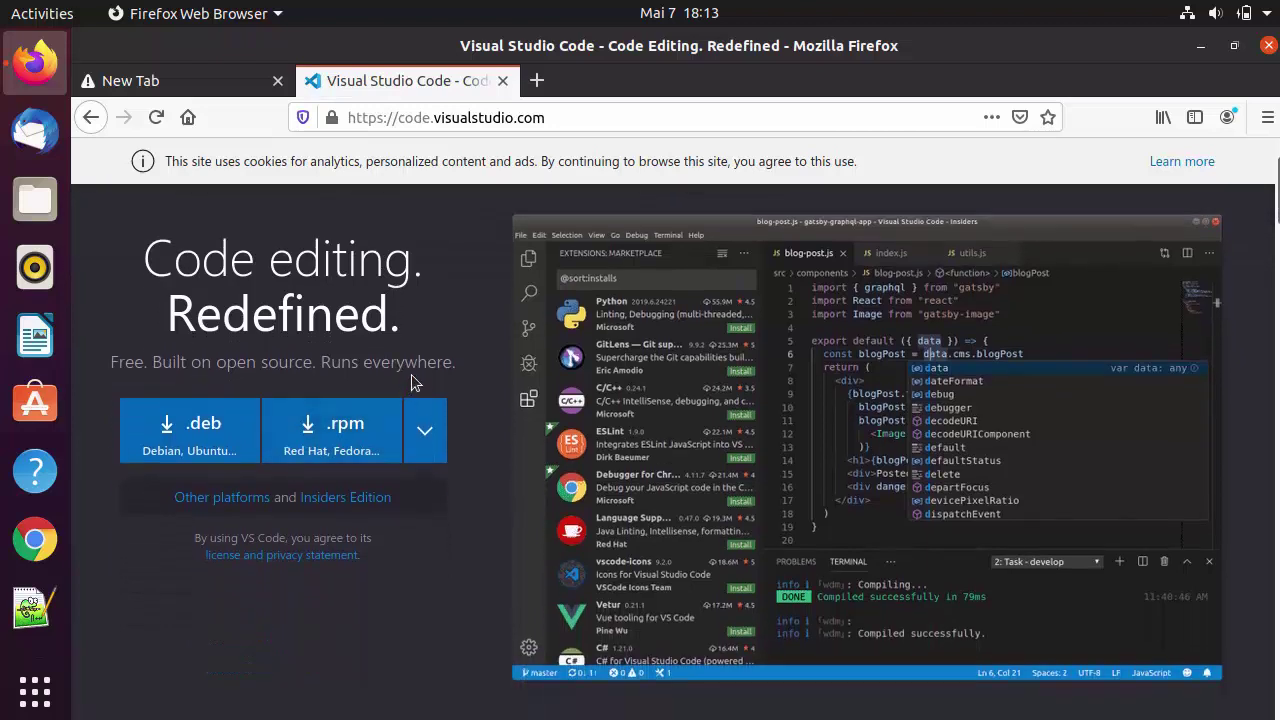
{"action": "left_click", "coordinate": [195, 440]}
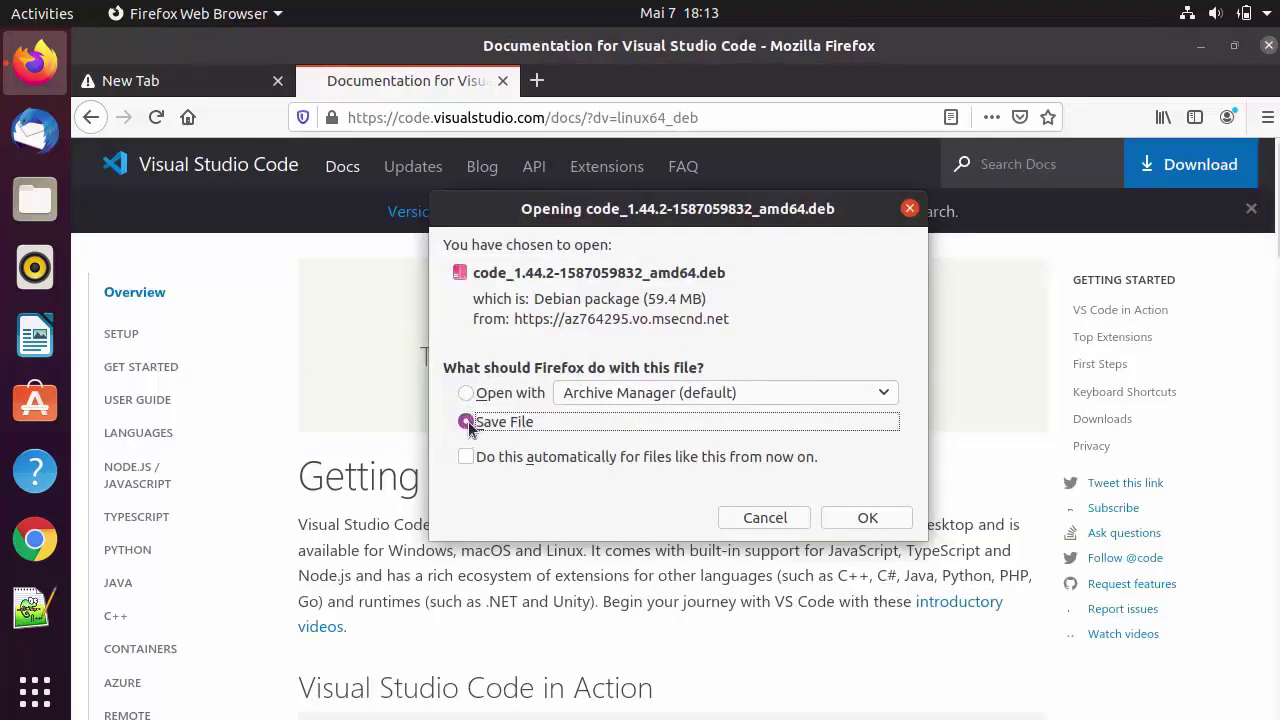
{"action": "left_click", "coordinate": [868, 518]}
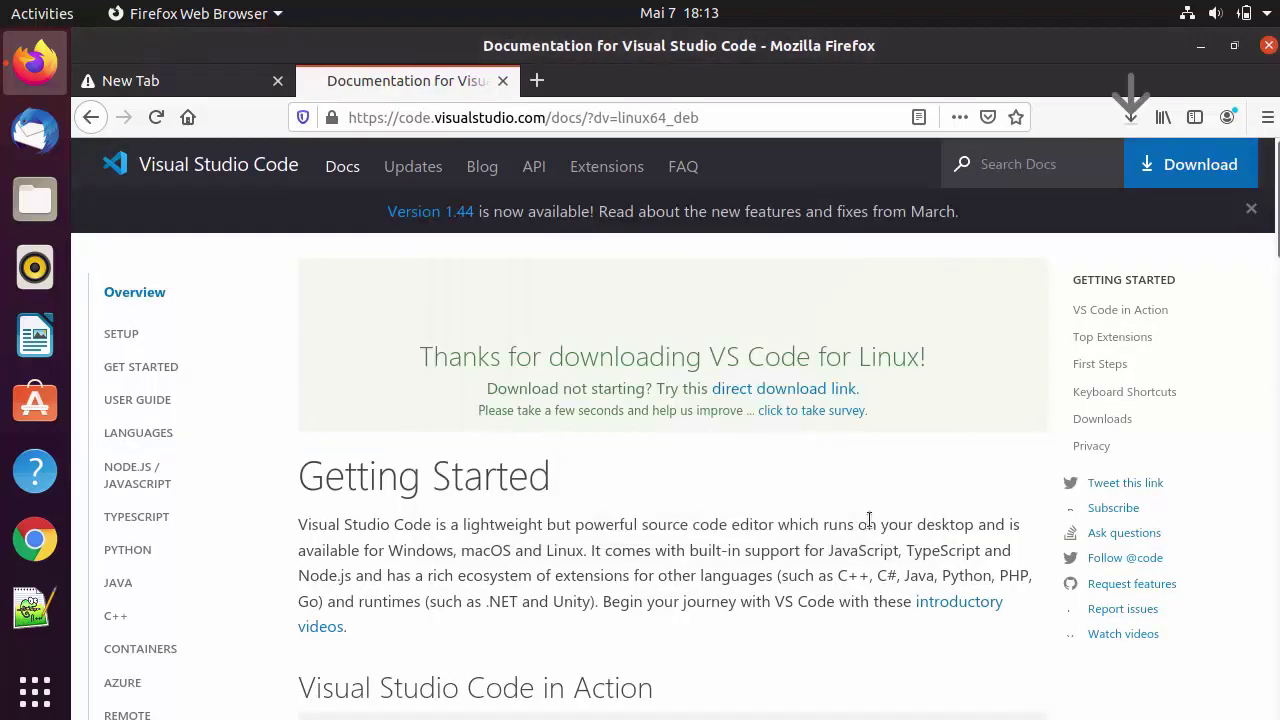
{"action": "left_click", "coordinate": [1130, 120]}
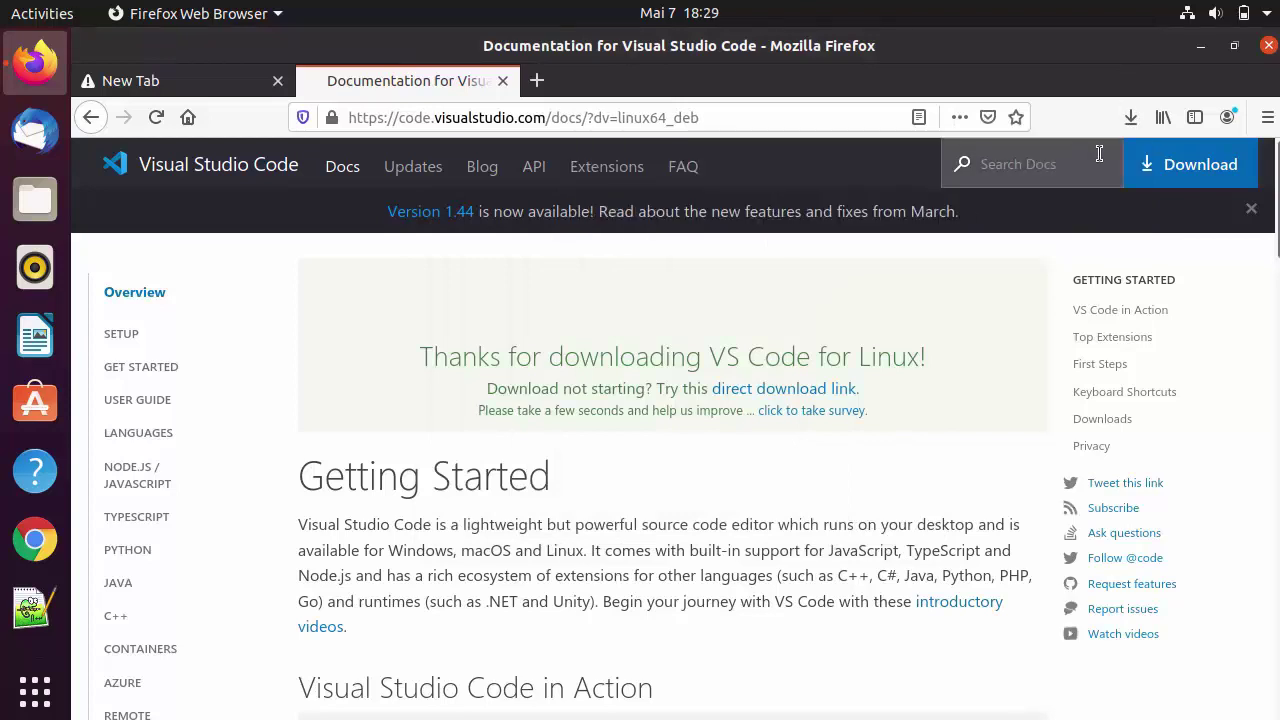
{"action": "left_click", "coordinate": [1131, 120]}
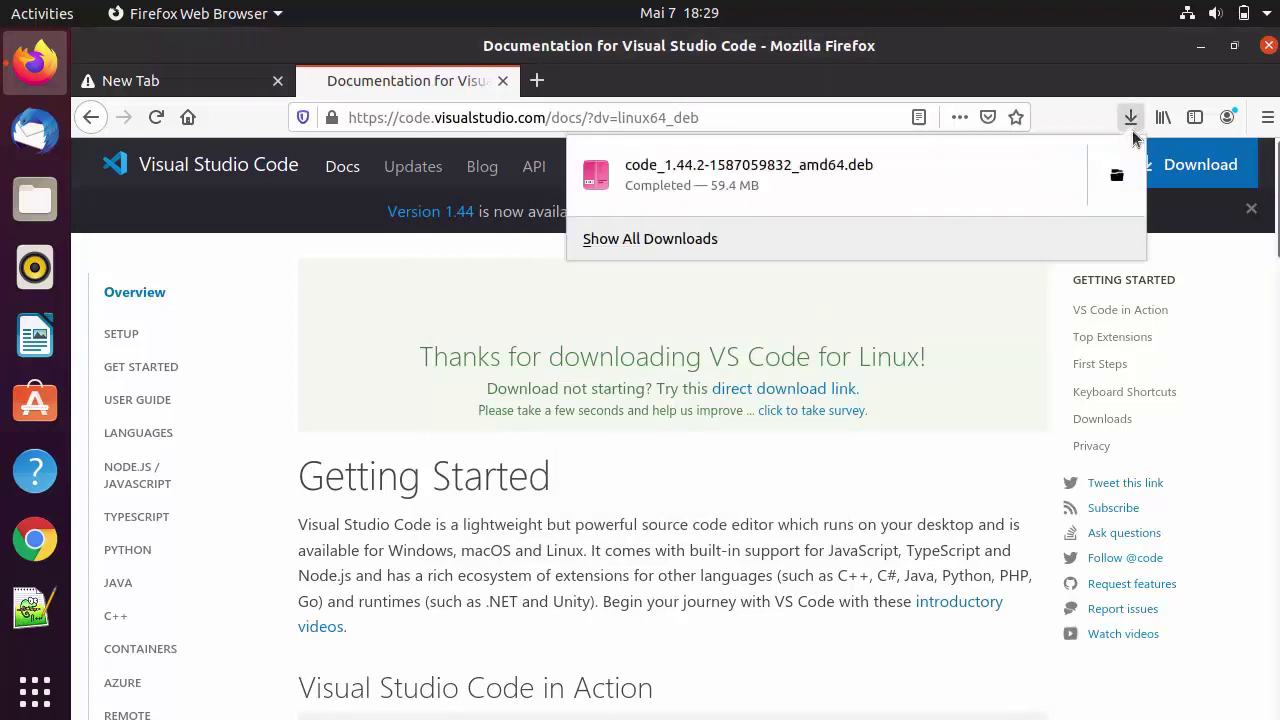
Minimize the browser and open a maximized Terminal window.
{"action": "left_click", "coordinate": [1203, 49]}
{"action": "left_click", "coordinate": [1203, 49]}
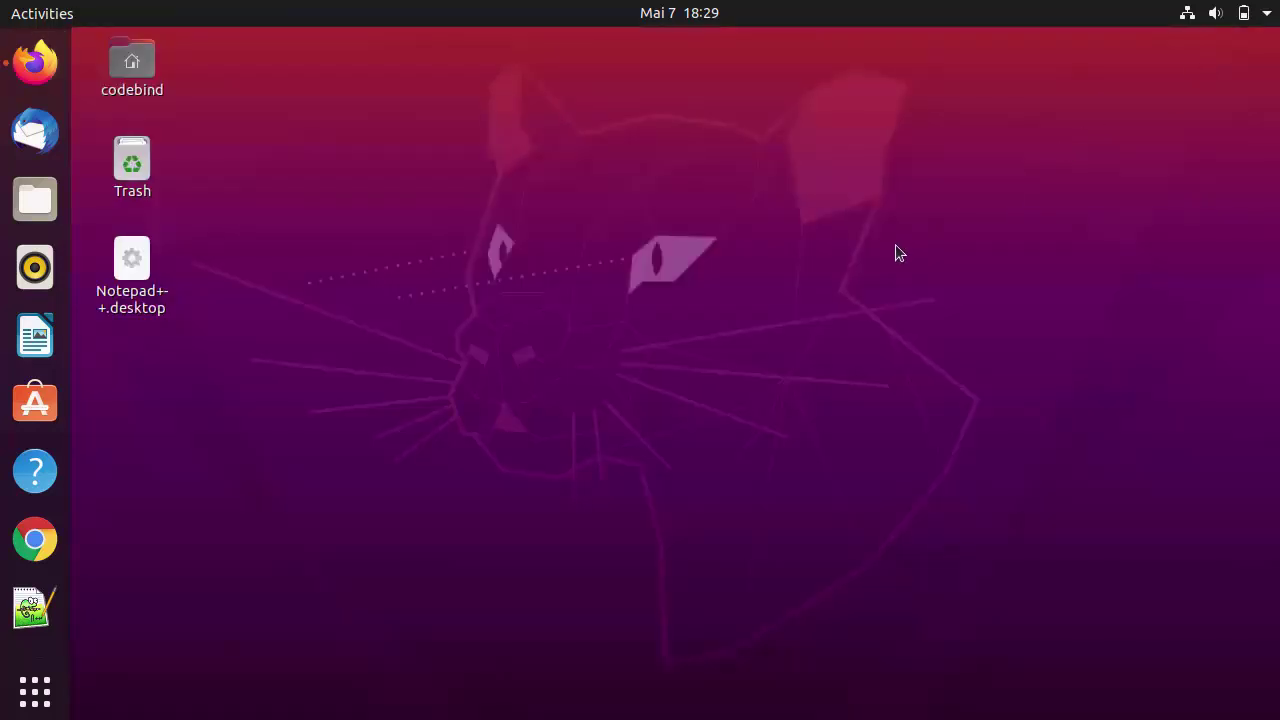
{"action": "key", "text": "ctrl+alt+t"}
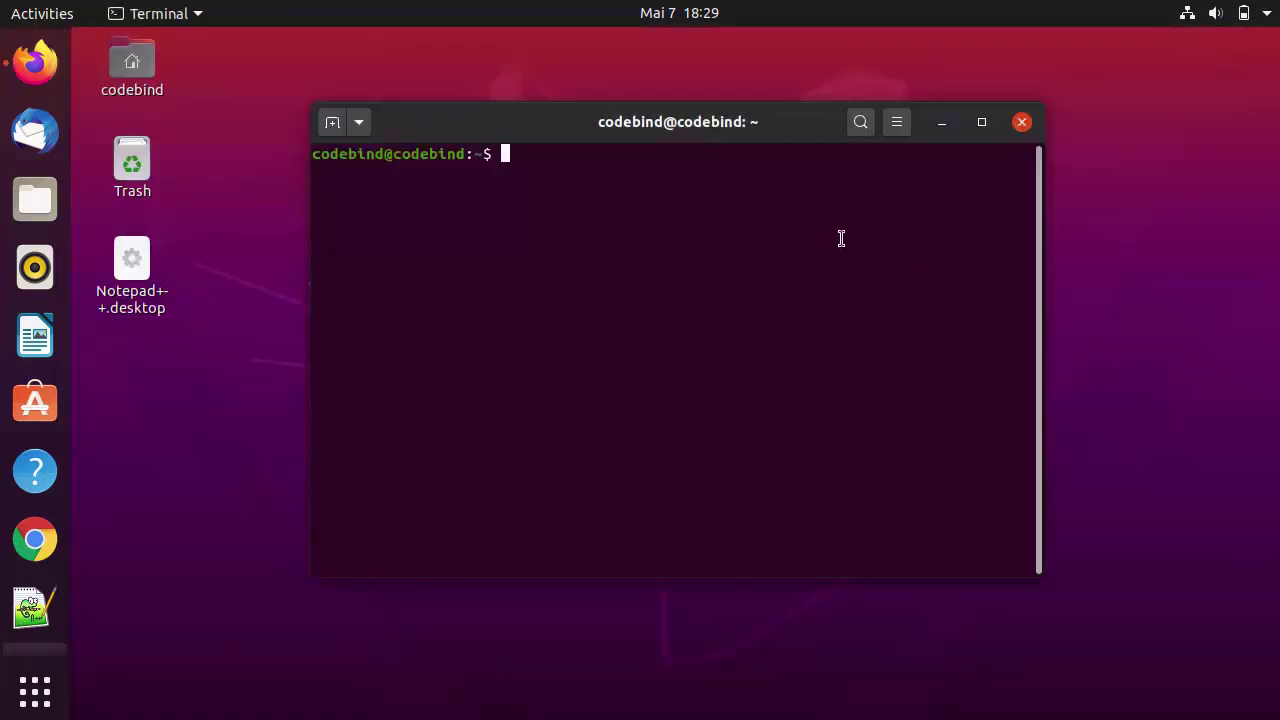
{"action": "left_click", "coordinate": [359, 122]}
{"action": "left_click", "coordinate": [378, 197]}
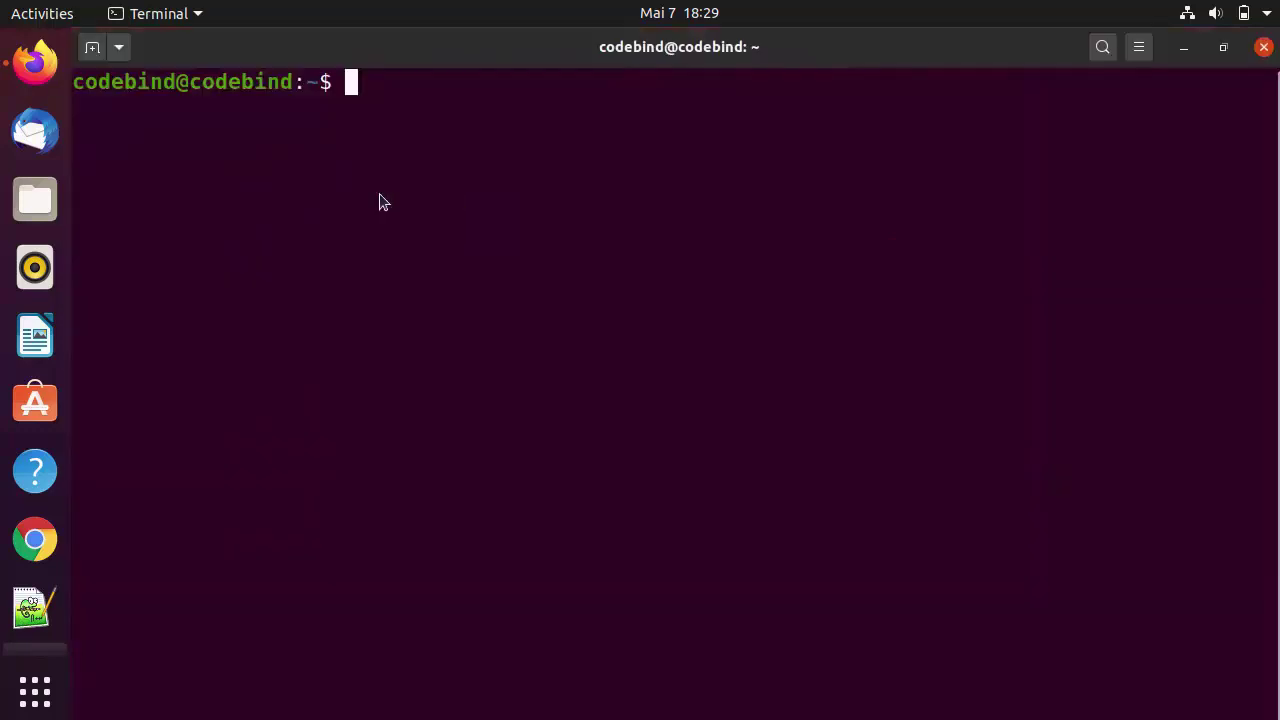
Change to the Downloads directory and list its contents to locate the downloaded .deb package.
{"action": "type", "text": "cd "}
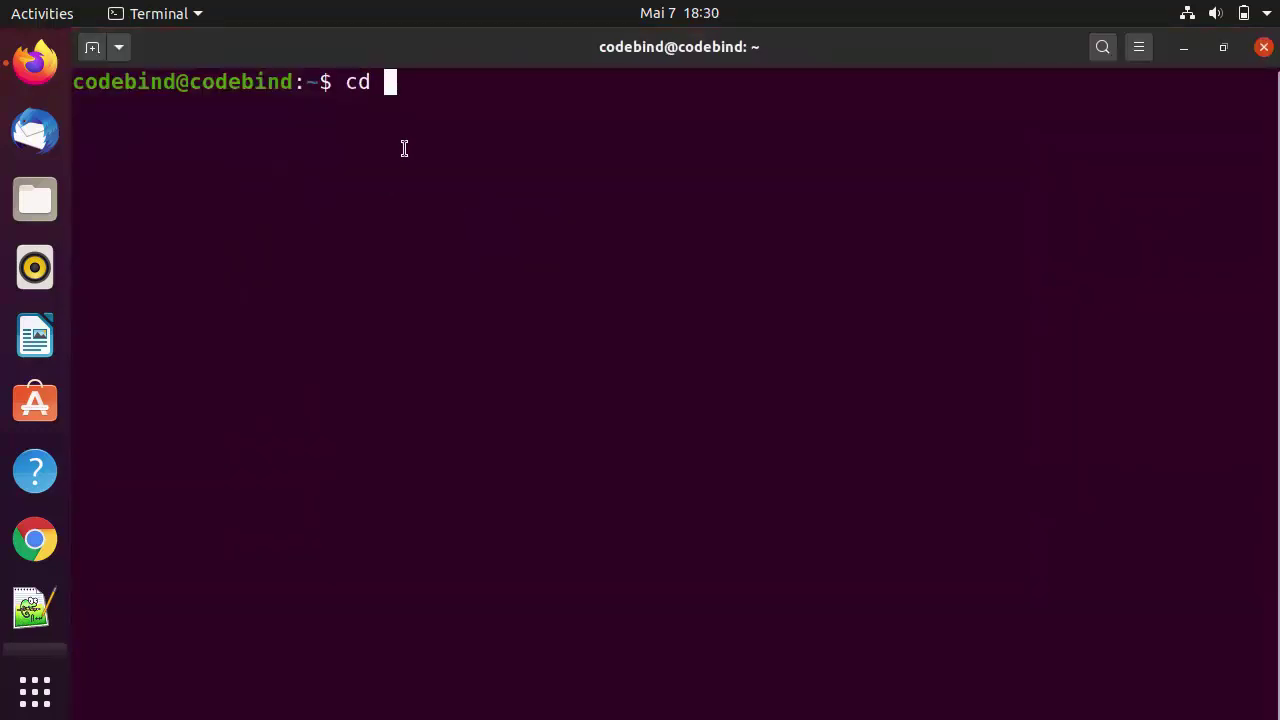
{"action": "type", "text": "De"}
{"action": "key", "text": "BackSpace"}
{"action": "type", "text": "ows"}
{"action": "key", "text": "BackSpace"}
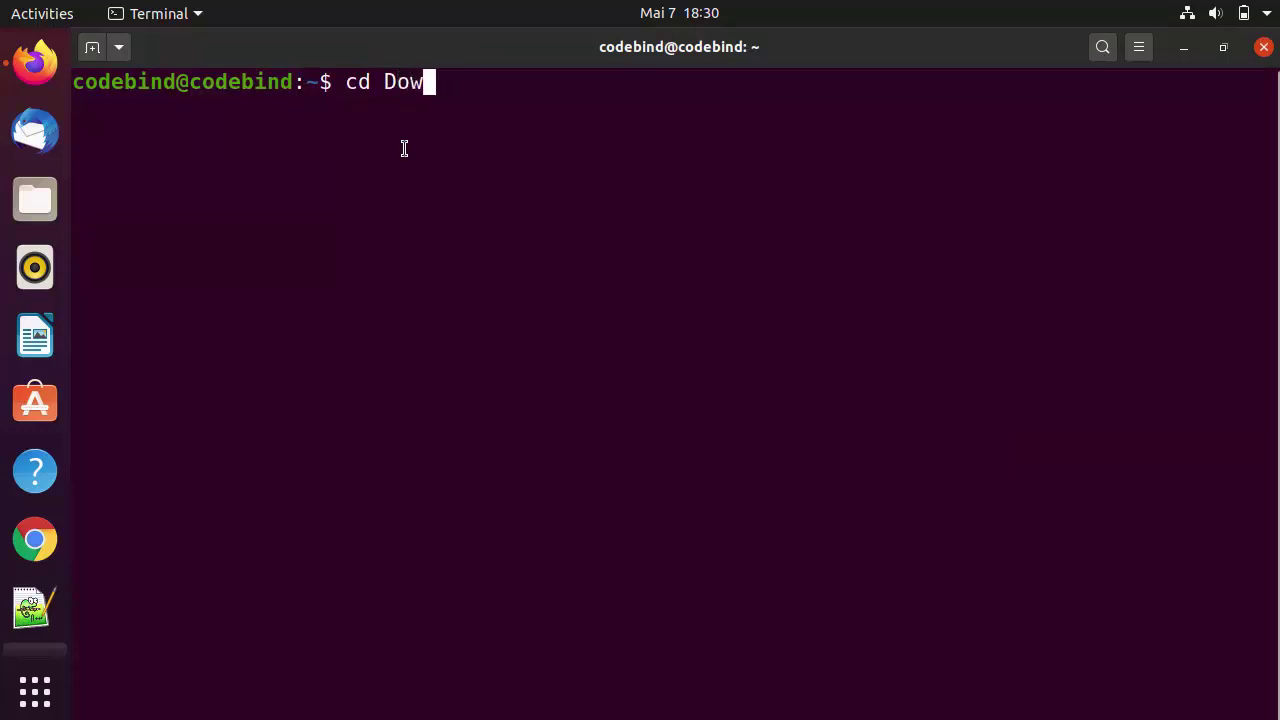
{"action": "key", "text": "Tab"}
{"action": "key", "text": "Return"}
{"action": "type", "text": "ls"}
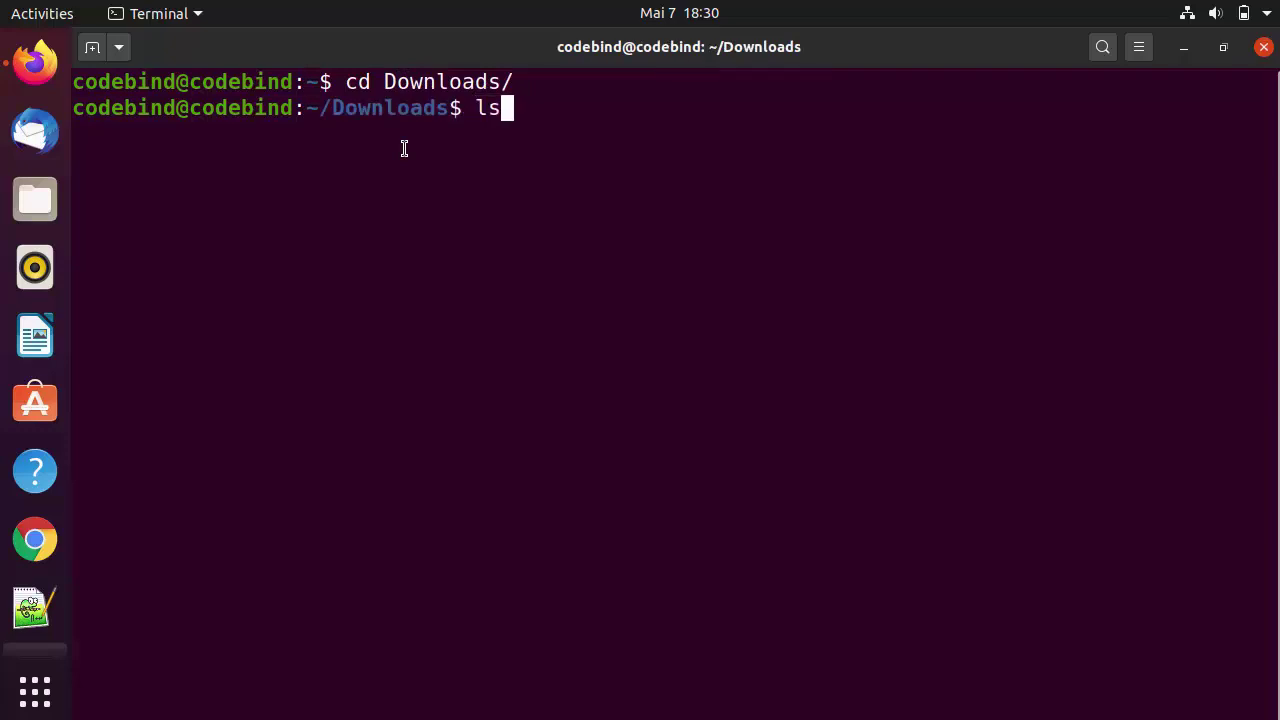
{"action": "key", "text": "Return"}
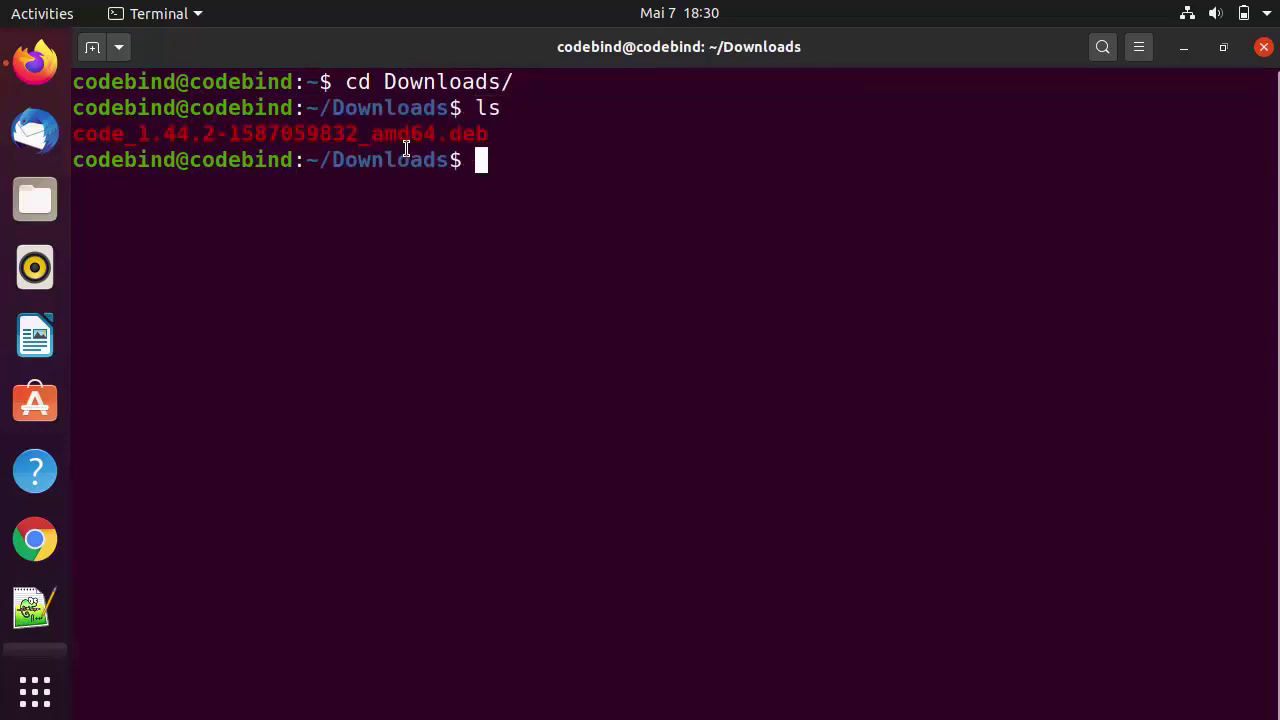
{"action": "left_click_drag", "start_coordinate": [437, 134], "coordinate": [490, 137]}
{"action": "left_click", "coordinate": [528, 158]}
{"action": "left_click", "coordinate": [38, 208]}
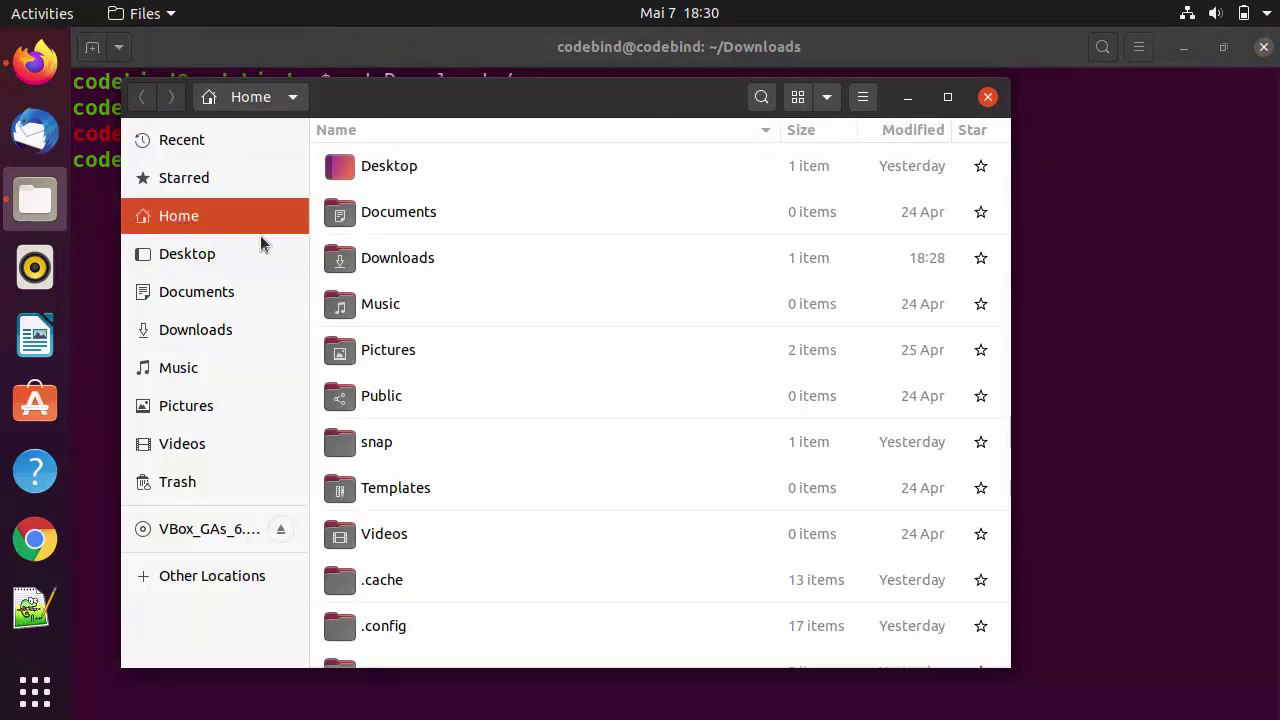
{"action": "double_click", "coordinate": [364, 257]}
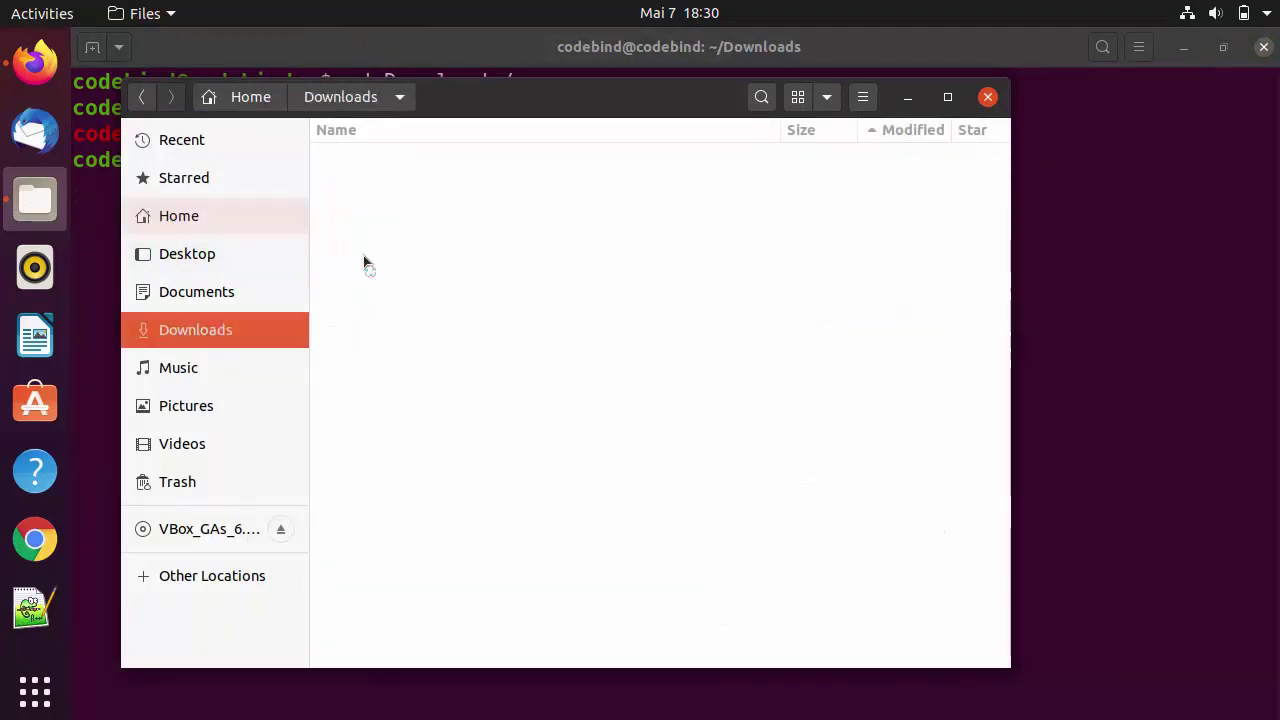
{"action": "right_click", "coordinate": [420, 181]}
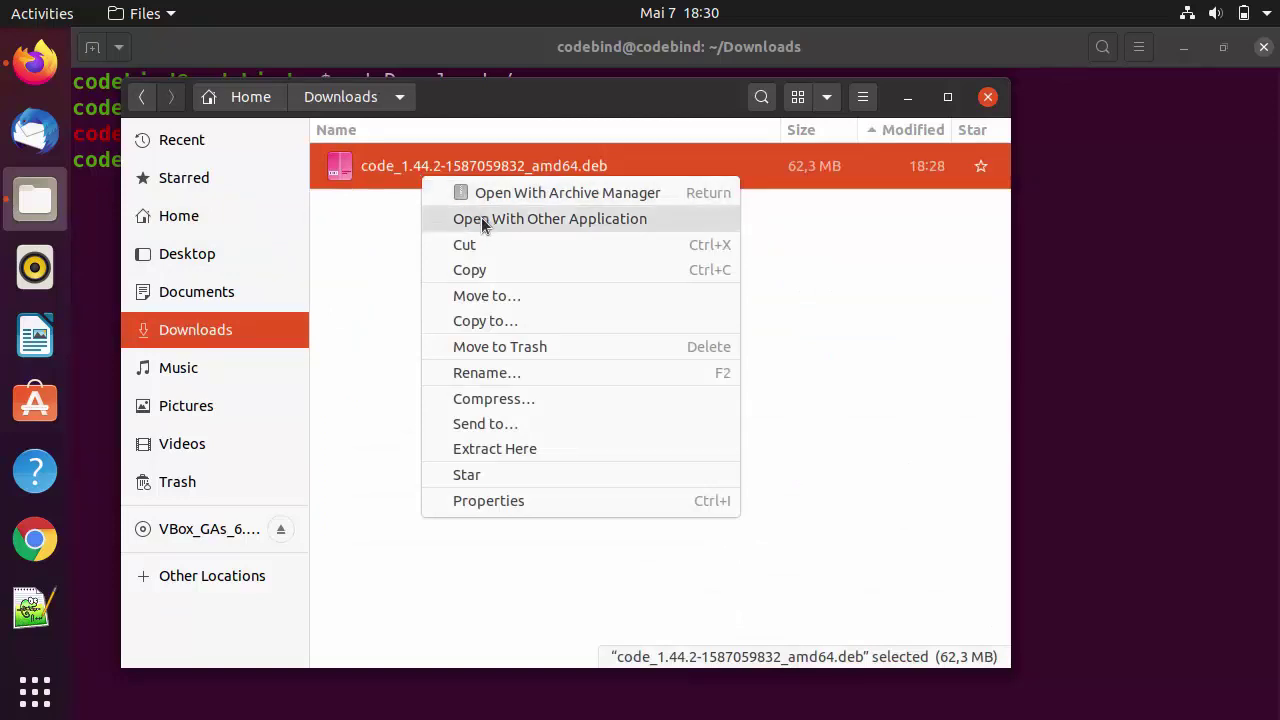
{"action": "left_click", "coordinate": [513, 219]}
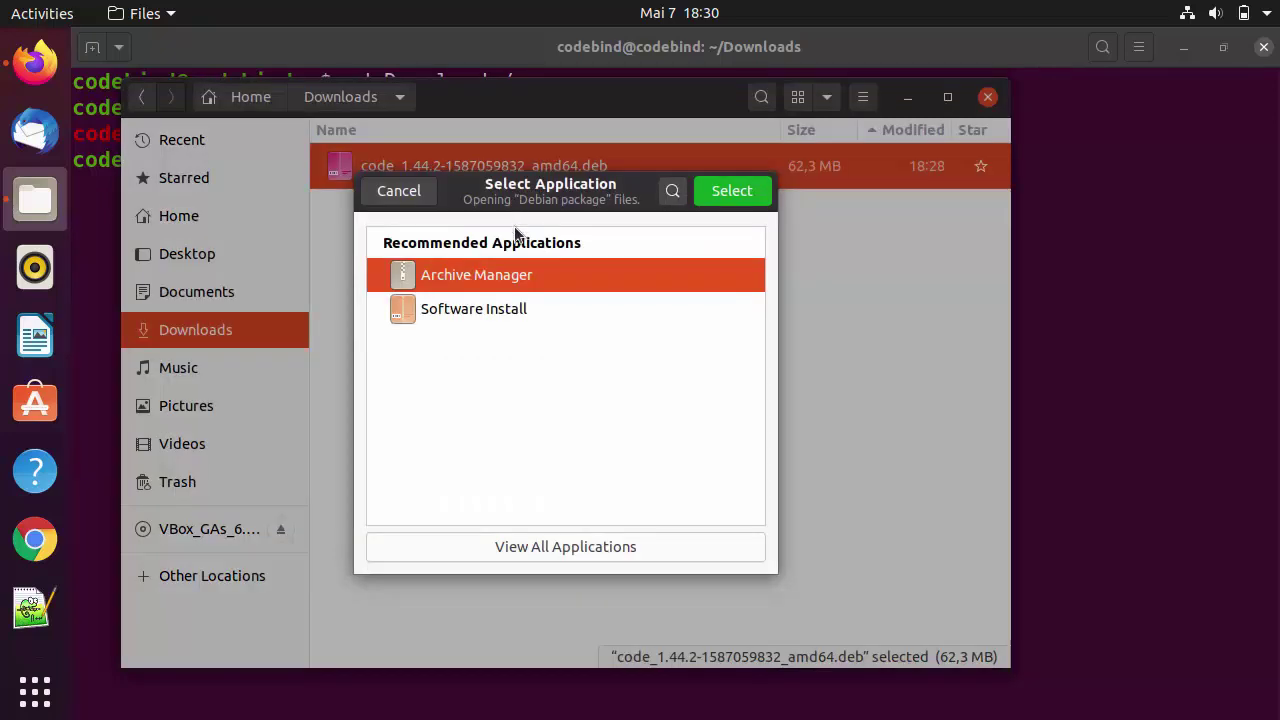
{"action": "left_click", "coordinate": [451, 314]}
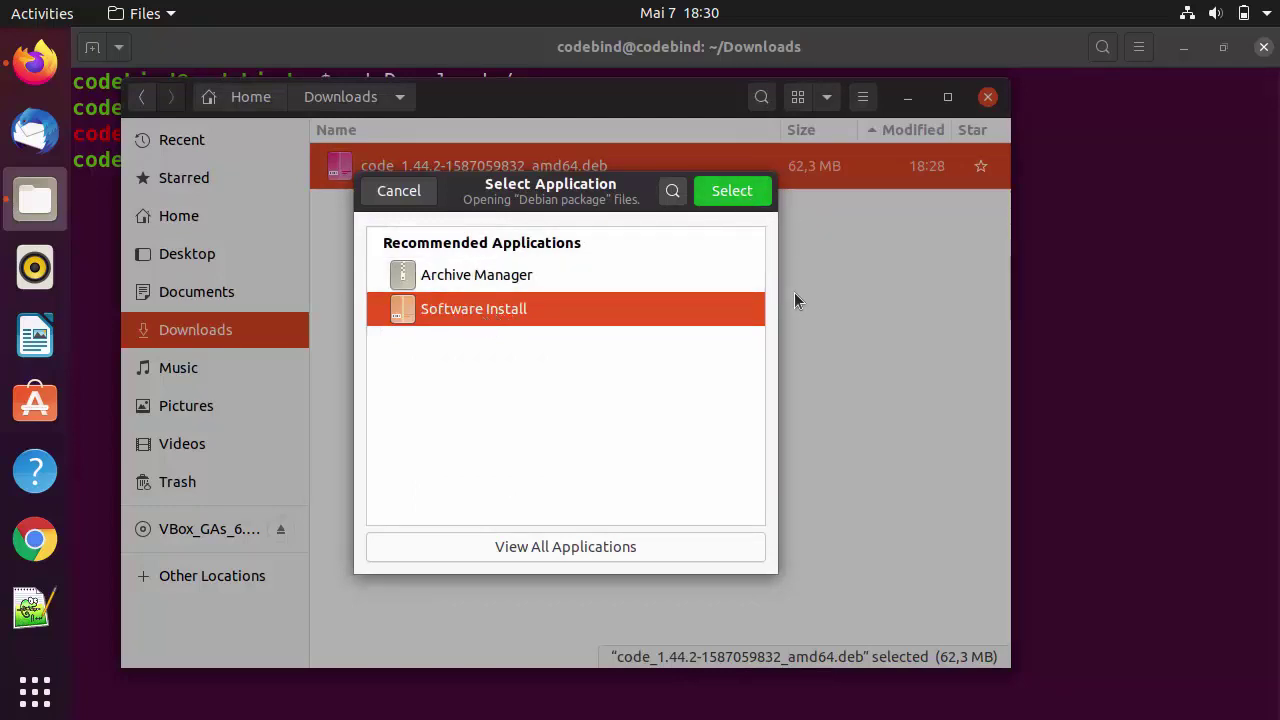
{"action": "left_click", "coordinate": [420, 199]}
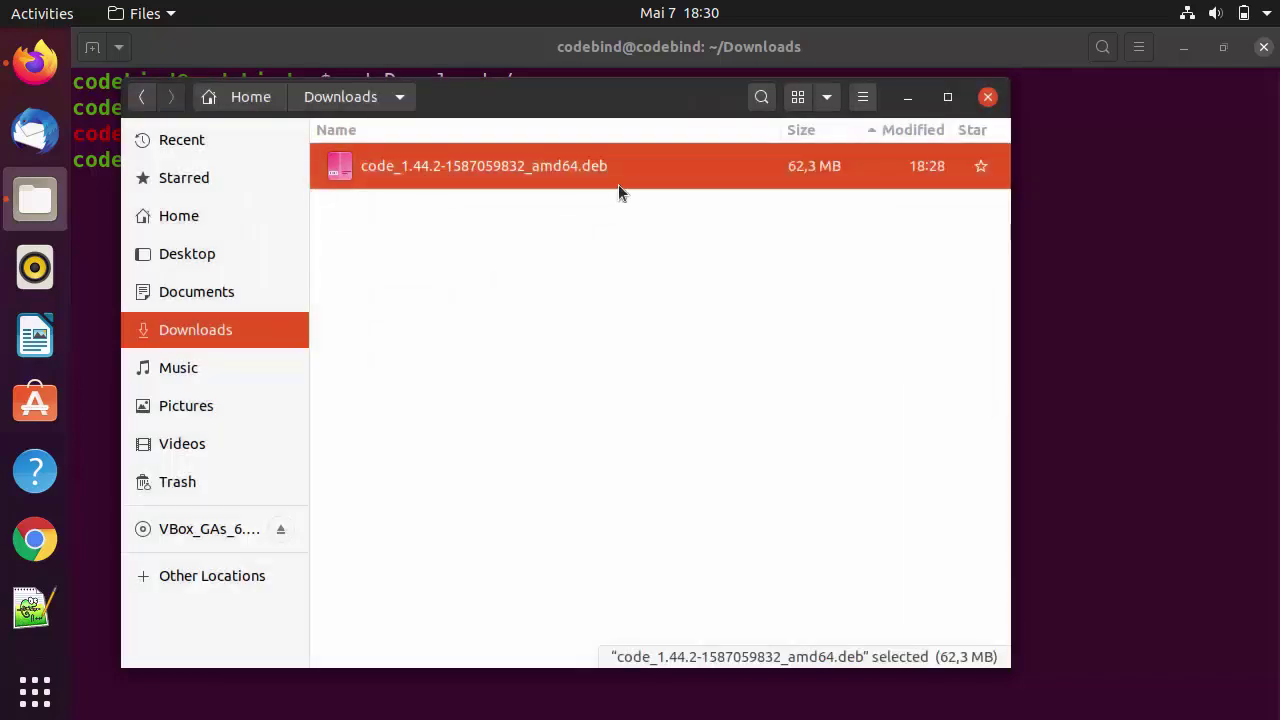
{"action": "left_click", "coordinate": [986, 97]}
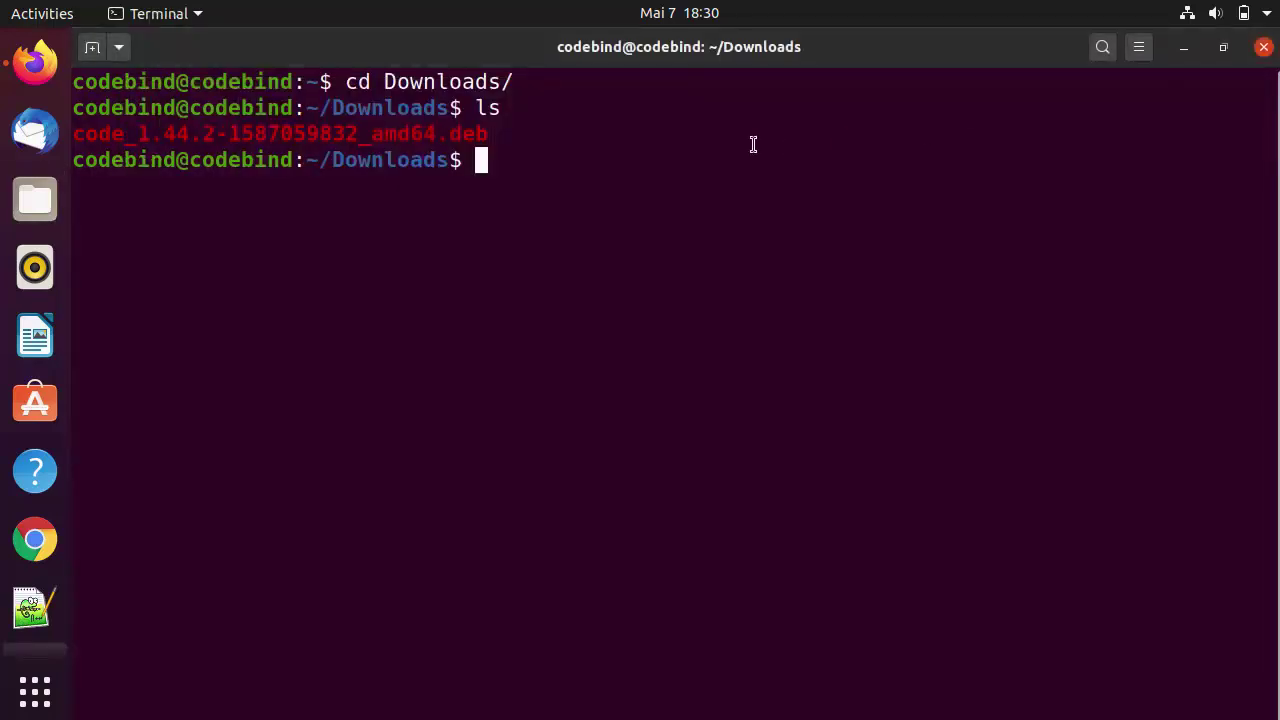
{"action": "type", "text": "sudo "}
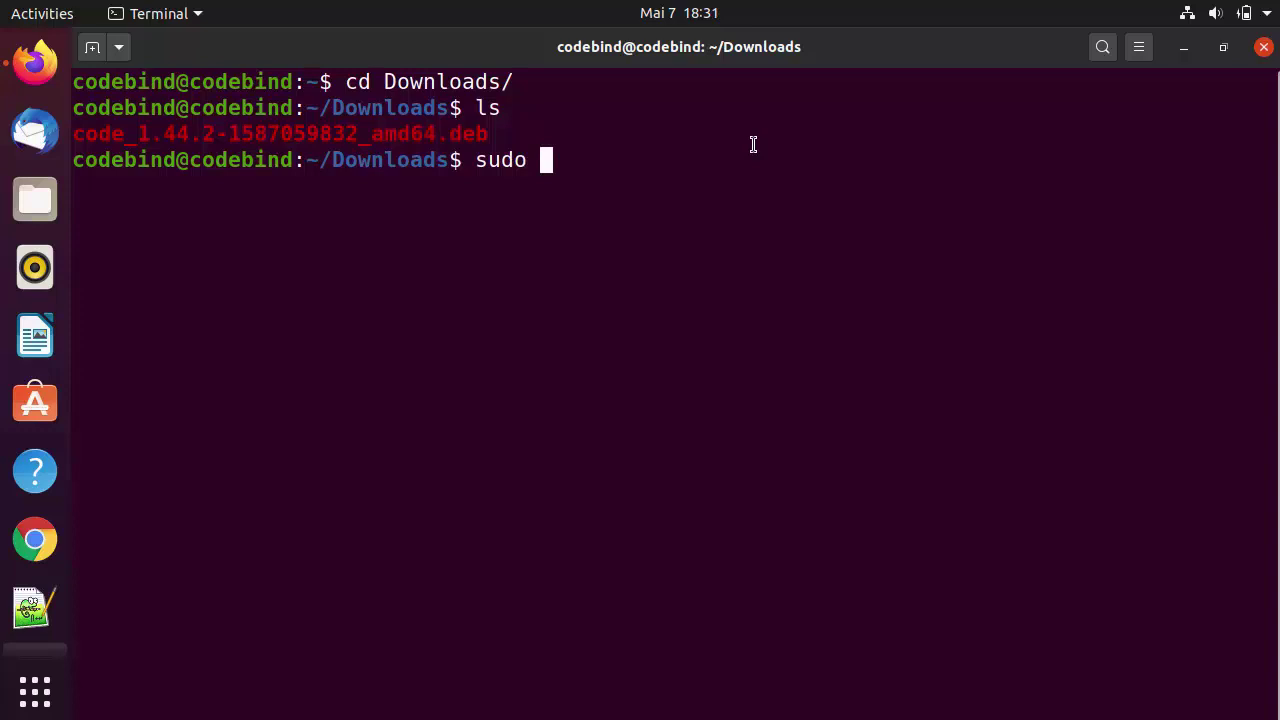
{"action": "type", "text": "dpk"}
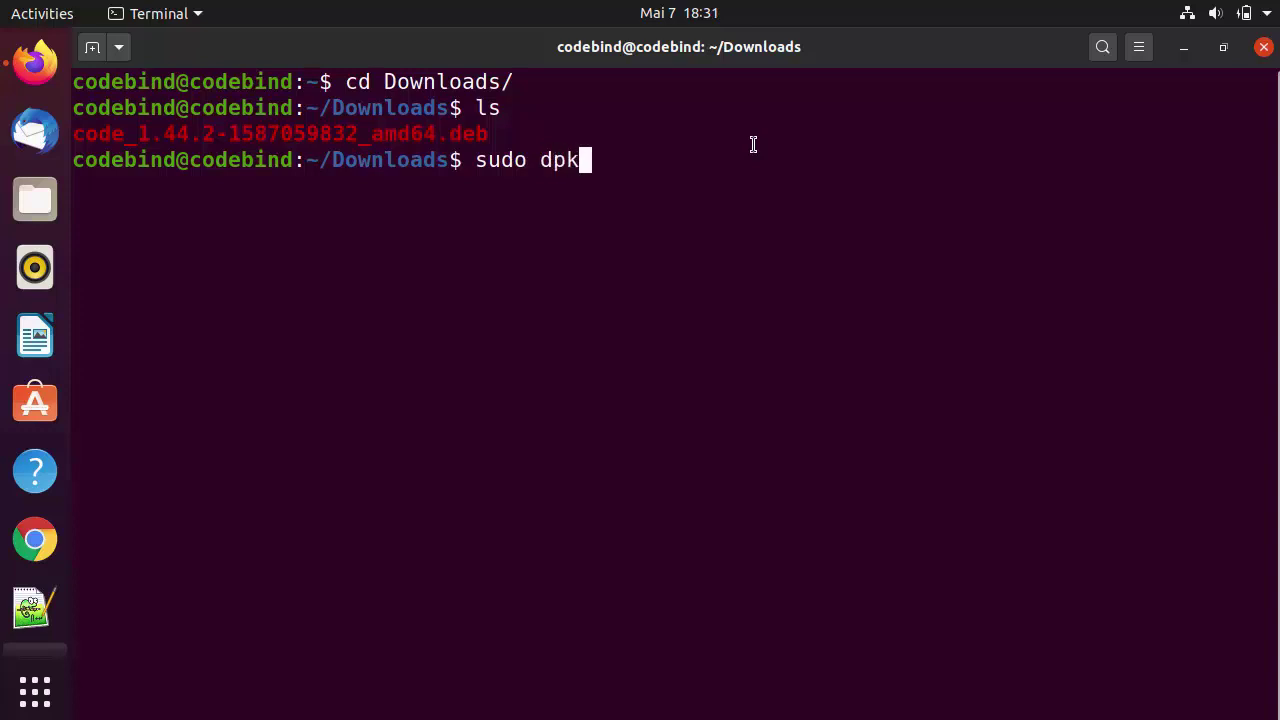
{"action": "type", "text": "g -i c"}
{"action": "key", "text": "Tab"}
{"action": "key", "text": "Return"}
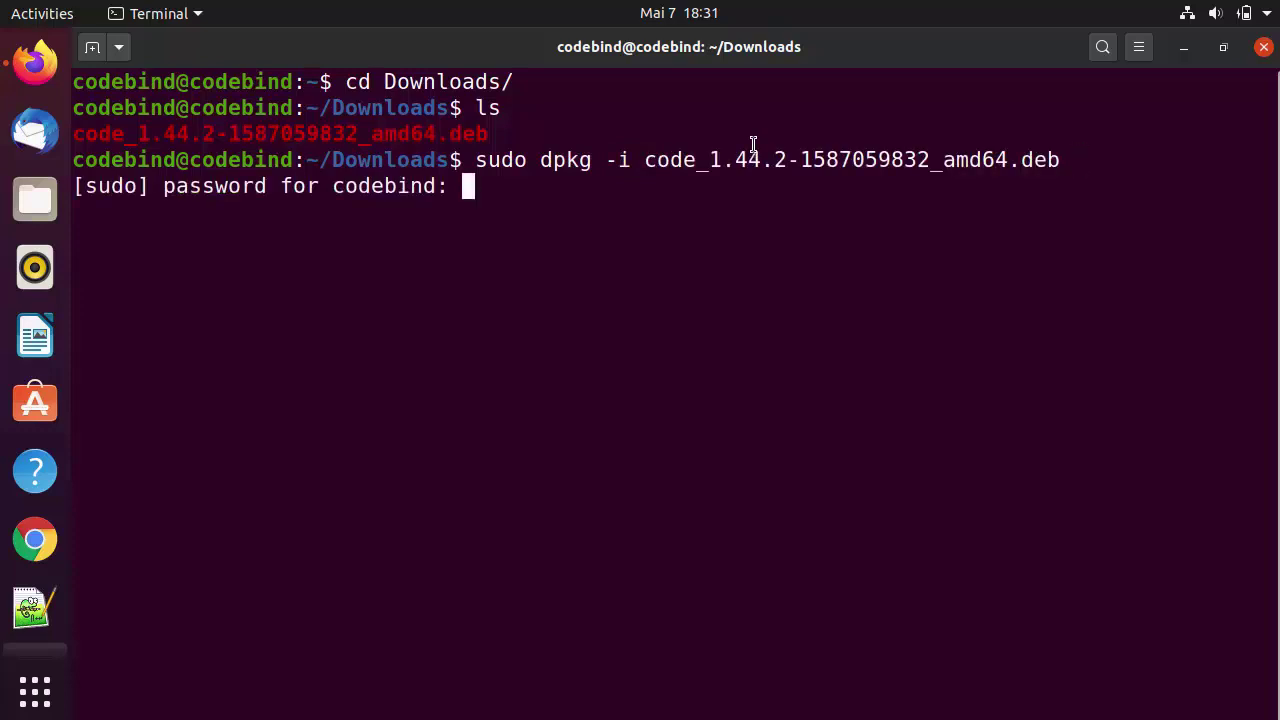
{"action": "key", "text": "Return"}
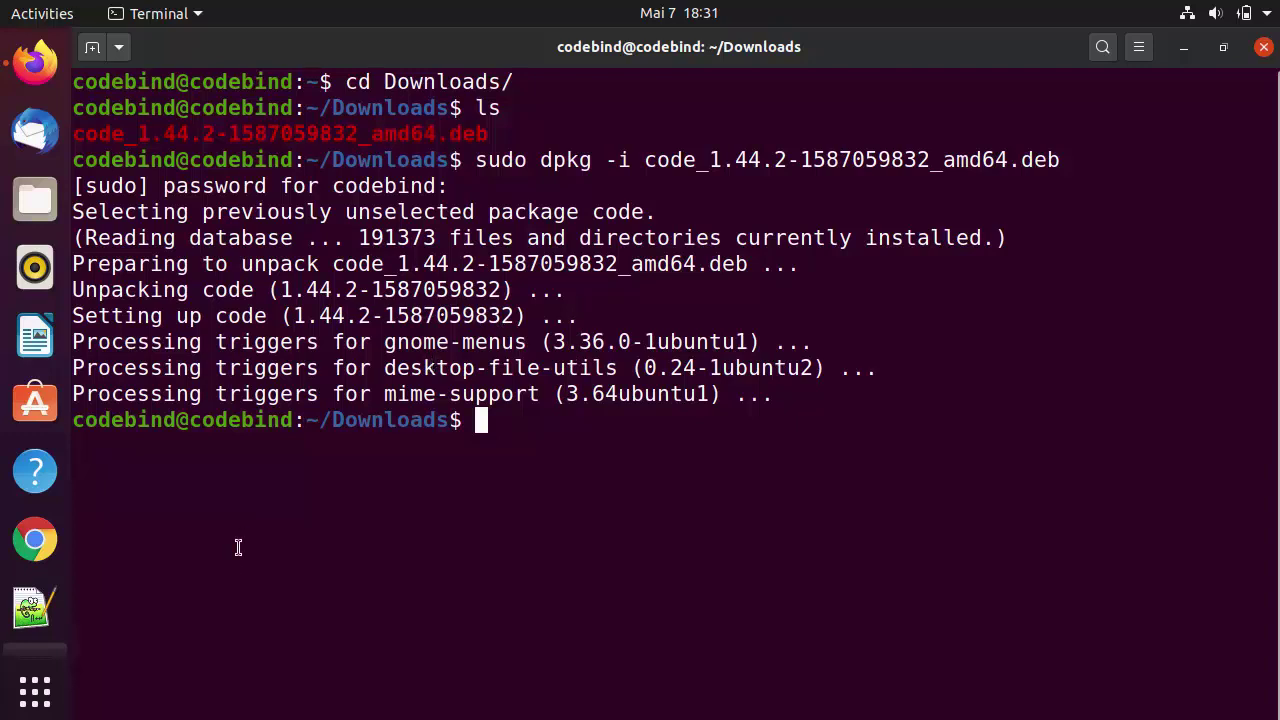
Launch Visual Studio Code from the installed applications and dismiss the usage data notification.
{"action": "left_click", "coordinate": [36, 694]}
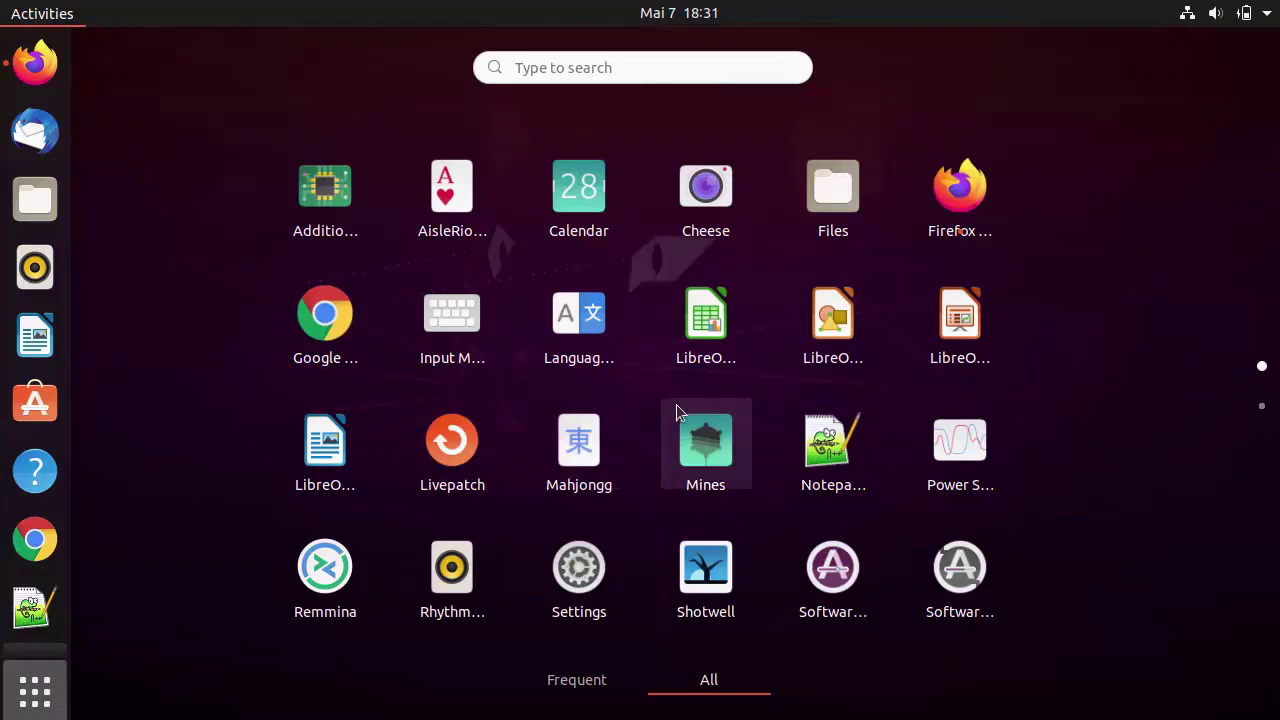
{"action": "scroll", "coordinate": [676, 410], "scroll_direction": "down", "scroll_amount": 1}
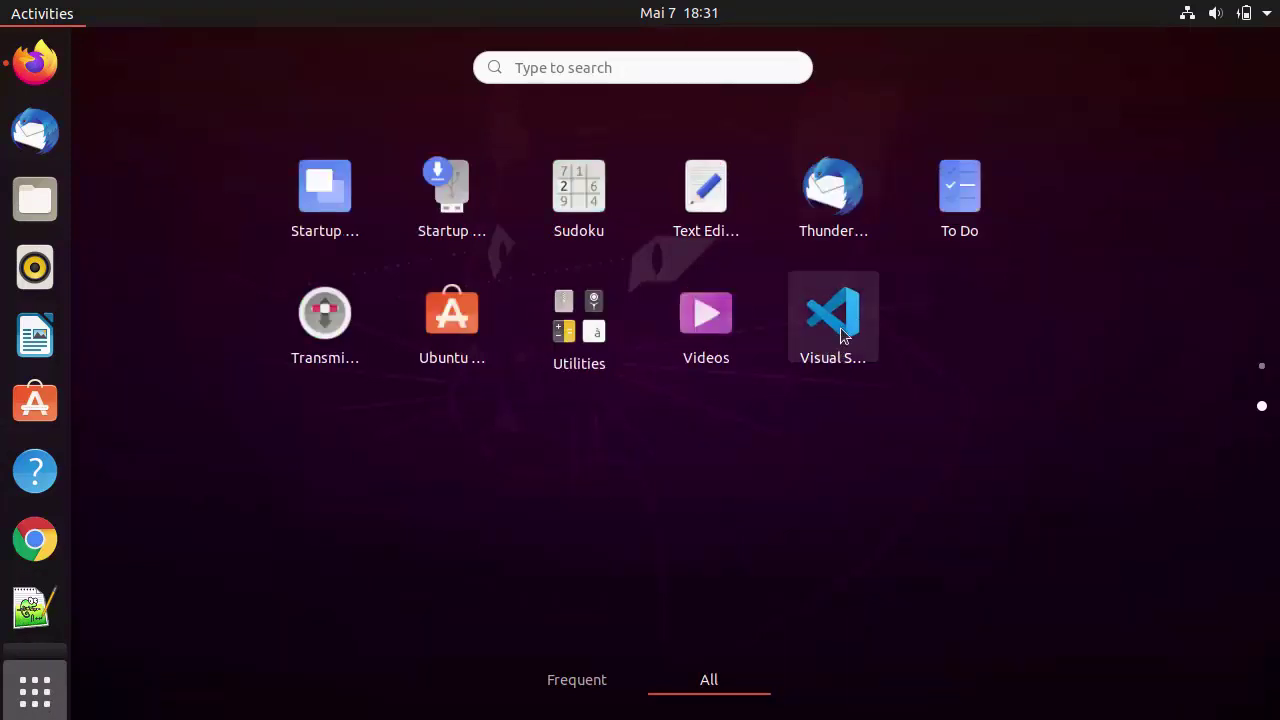
{"action": "key", "text": "Escape"}
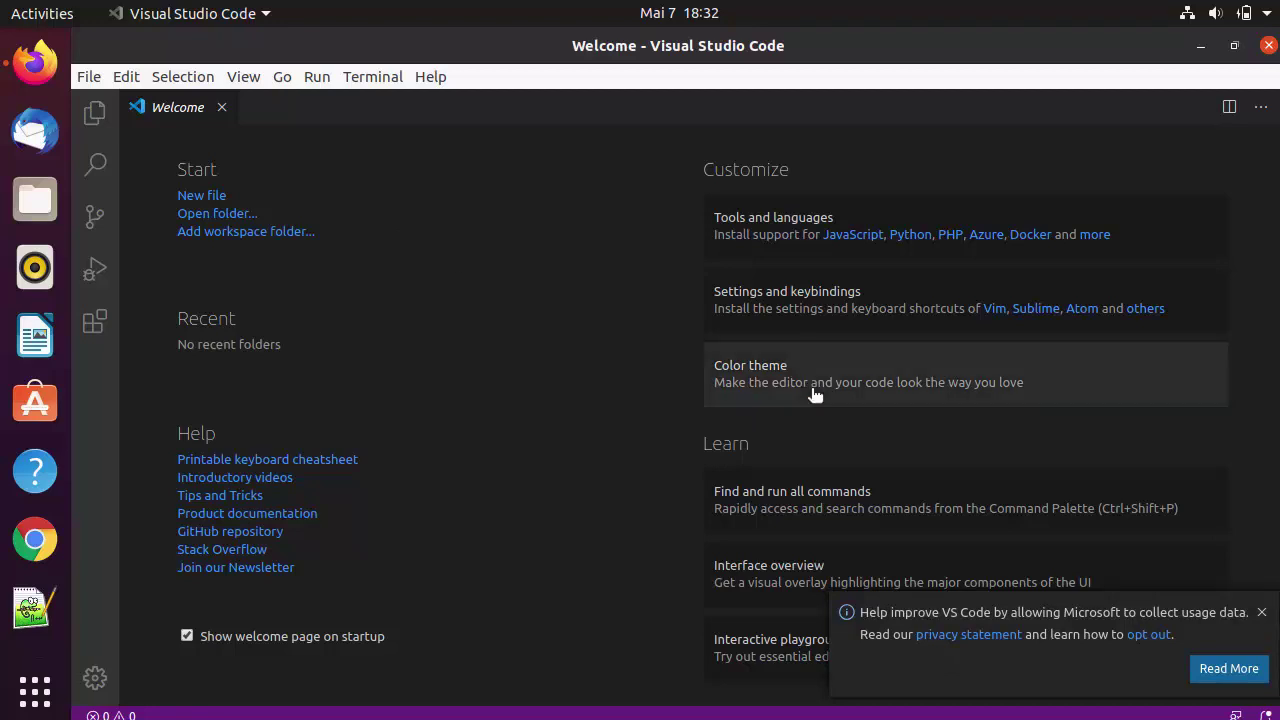
{"action": "left_click", "coordinate": [1262, 612]}
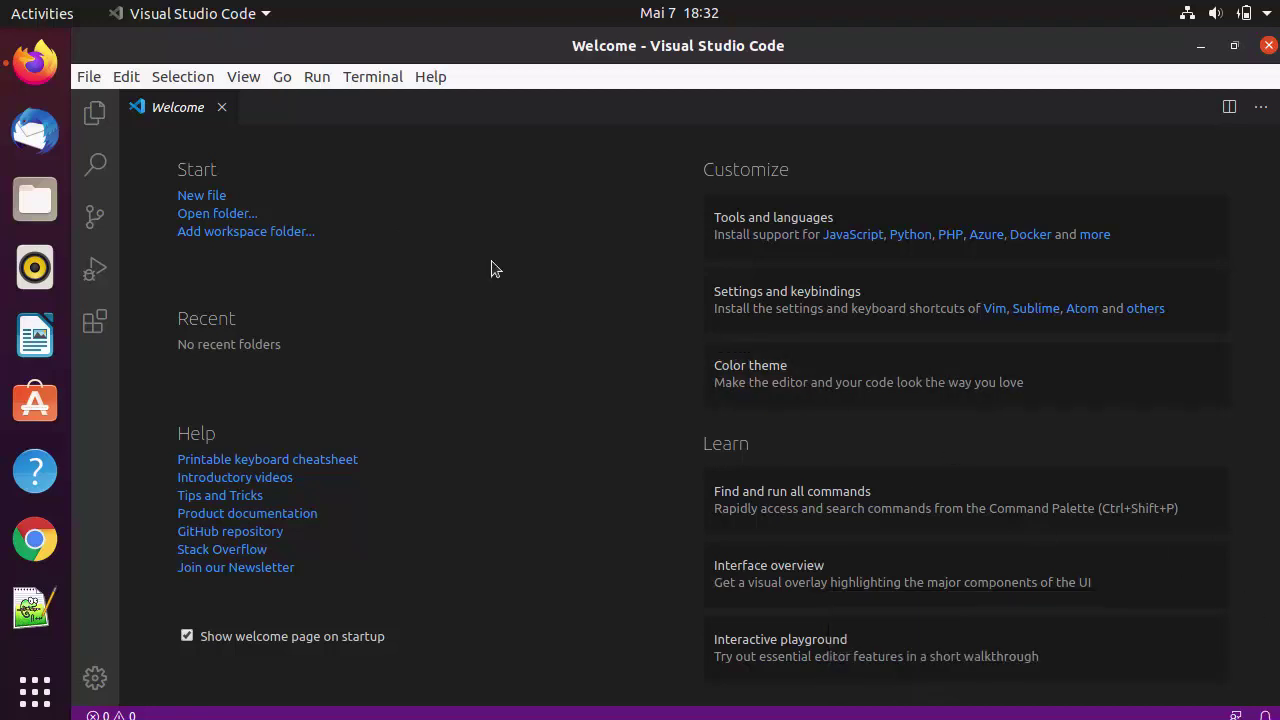
Create a new folder named src on the Desktop and open it as the working folder.
{"action": "left_click", "coordinate": [89, 77]}
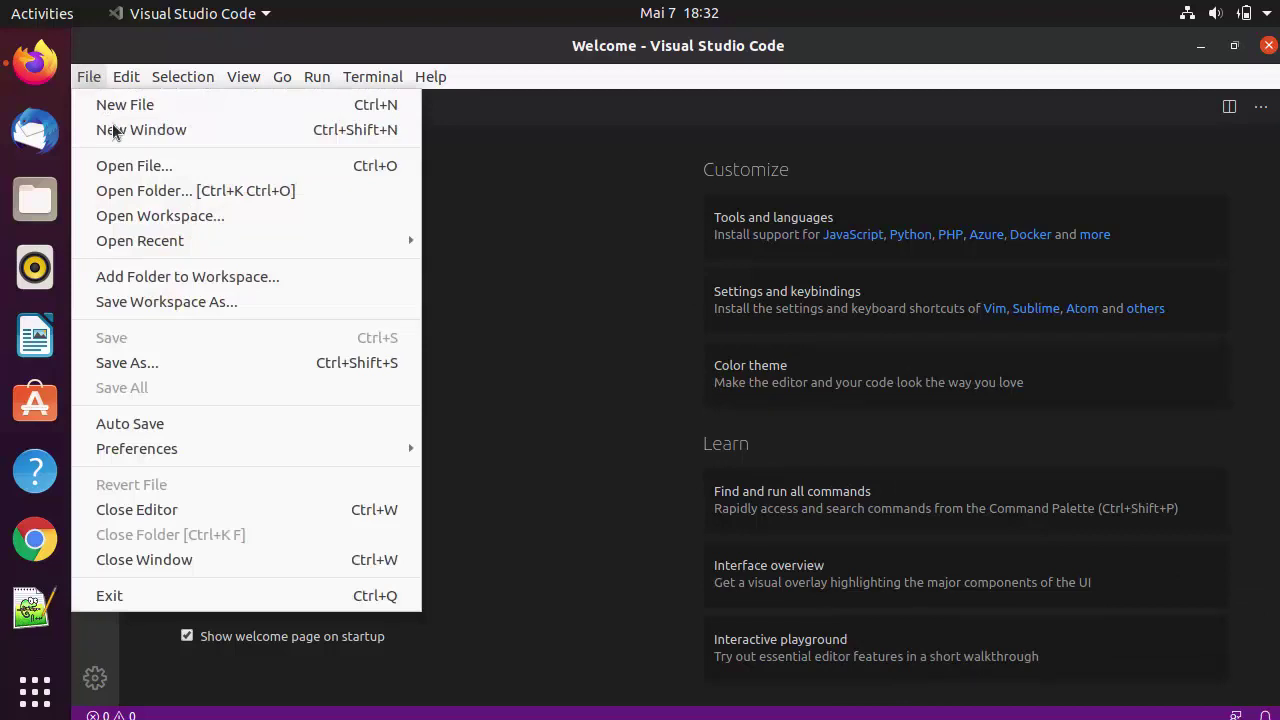
{"action": "left_click", "coordinate": [142, 192]}
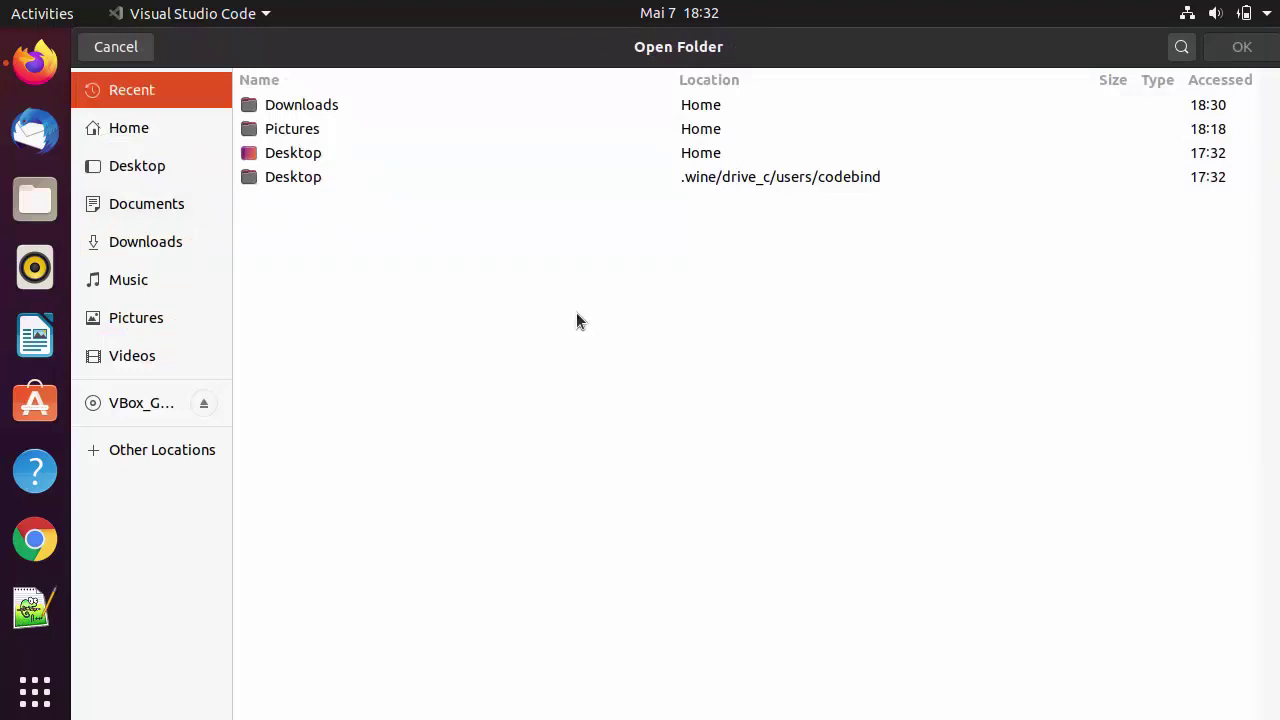
{"action": "left_click", "coordinate": [312, 158]}
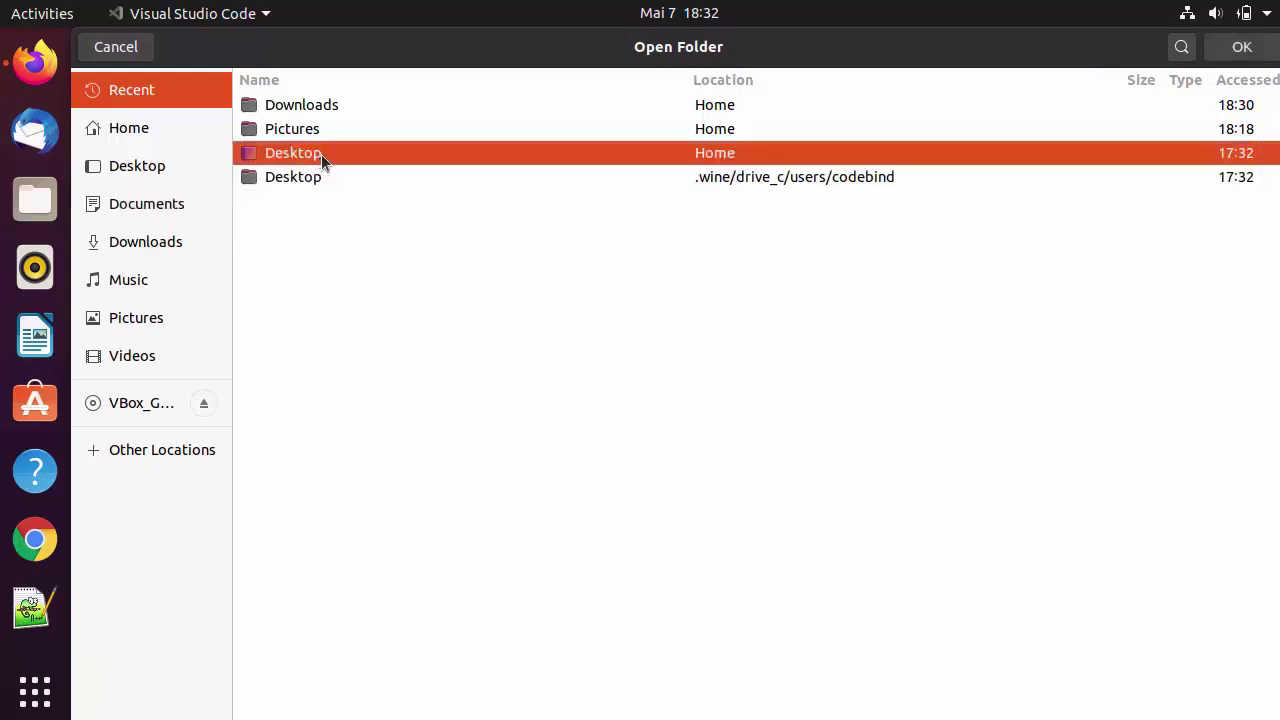
{"action": "double_click", "coordinate": [321, 154]}
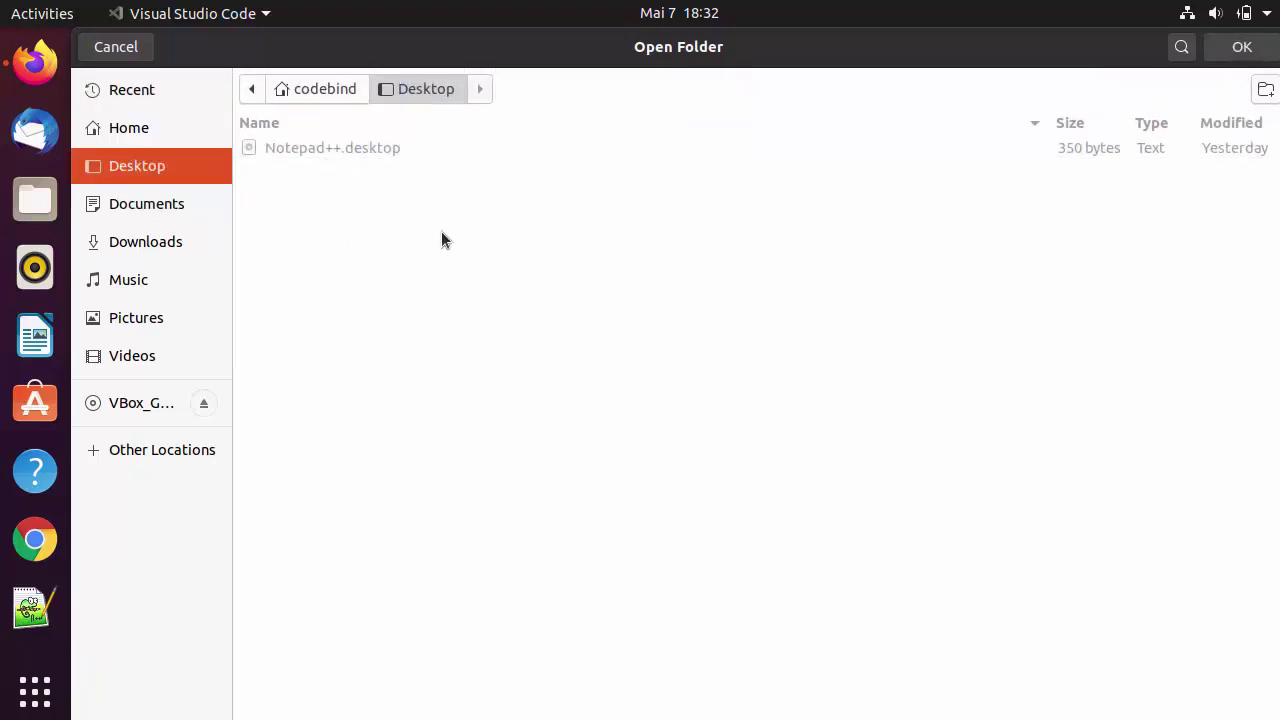
{"action": "left_click", "coordinate": [1265, 89]}
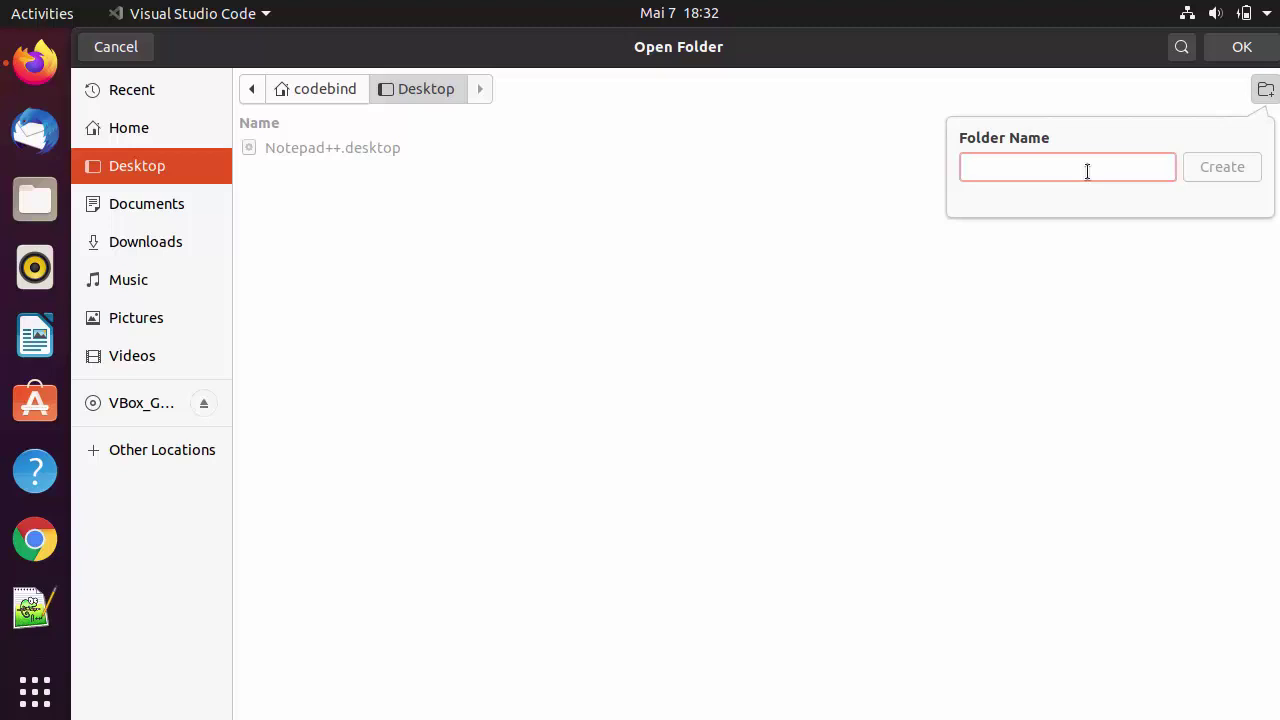
{"action": "type", "text": "src"}
{"action": "key", "text": "Return"}
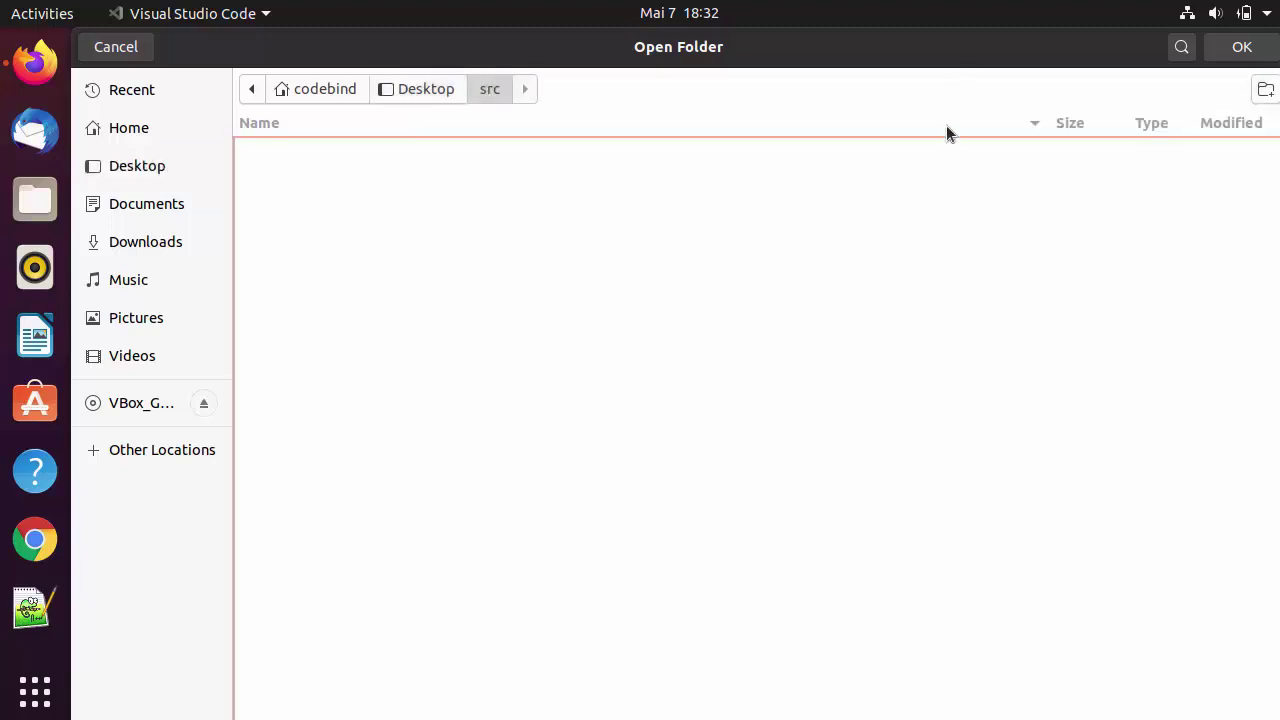
{"action": "left_click", "coordinate": [1238, 48]}
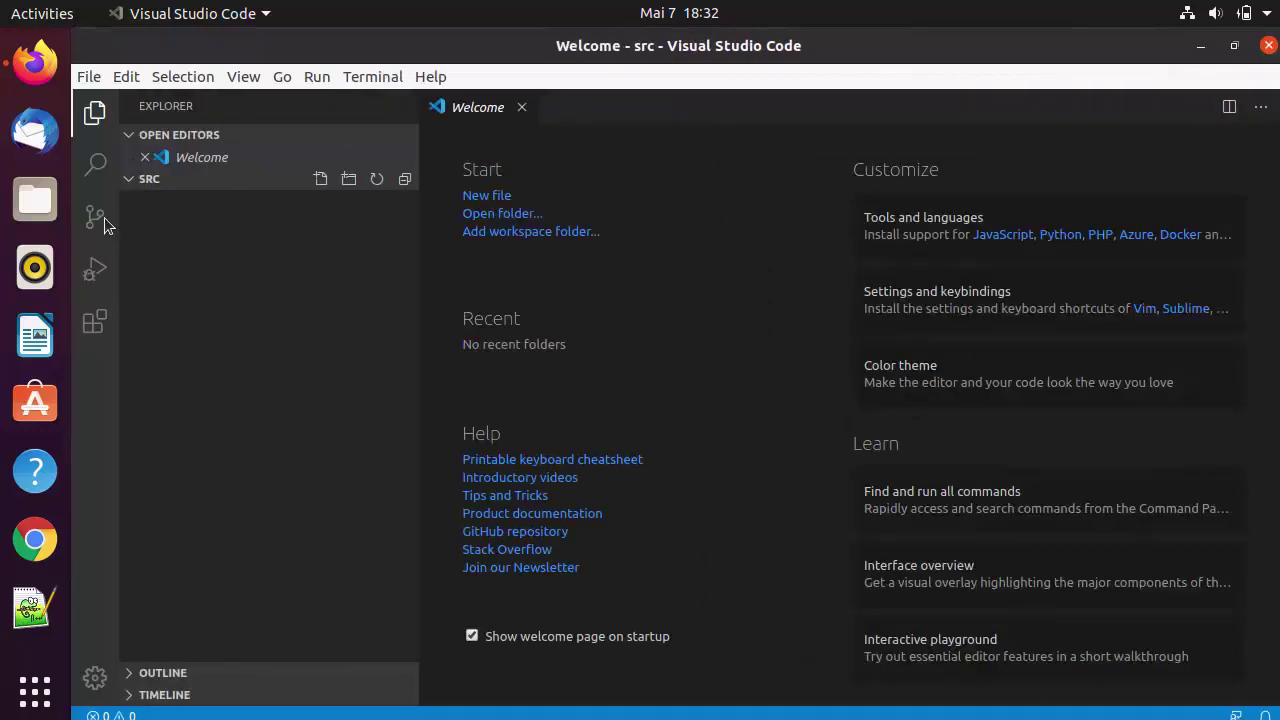
Create a new file named hello.py in the src folder and dismiss the Python extension recommendation.
{"action": "left_click", "coordinate": [321, 184]}
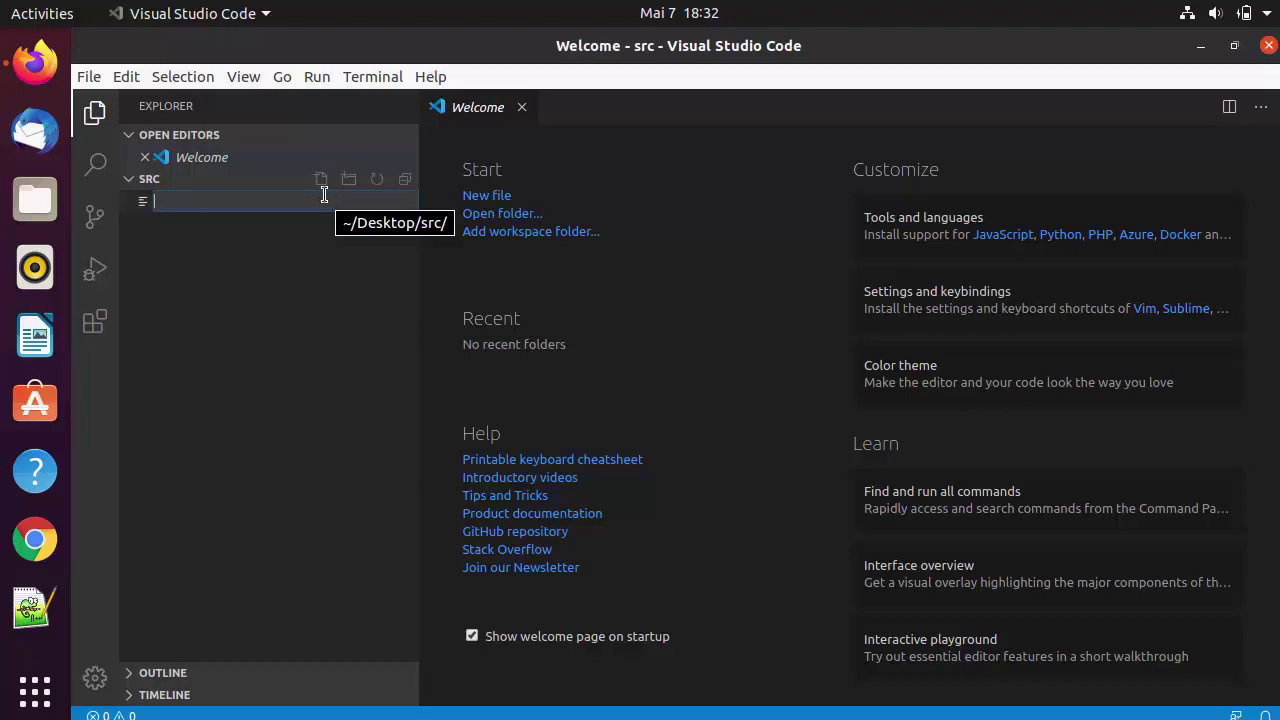
{"action": "type", "text": "hell"}
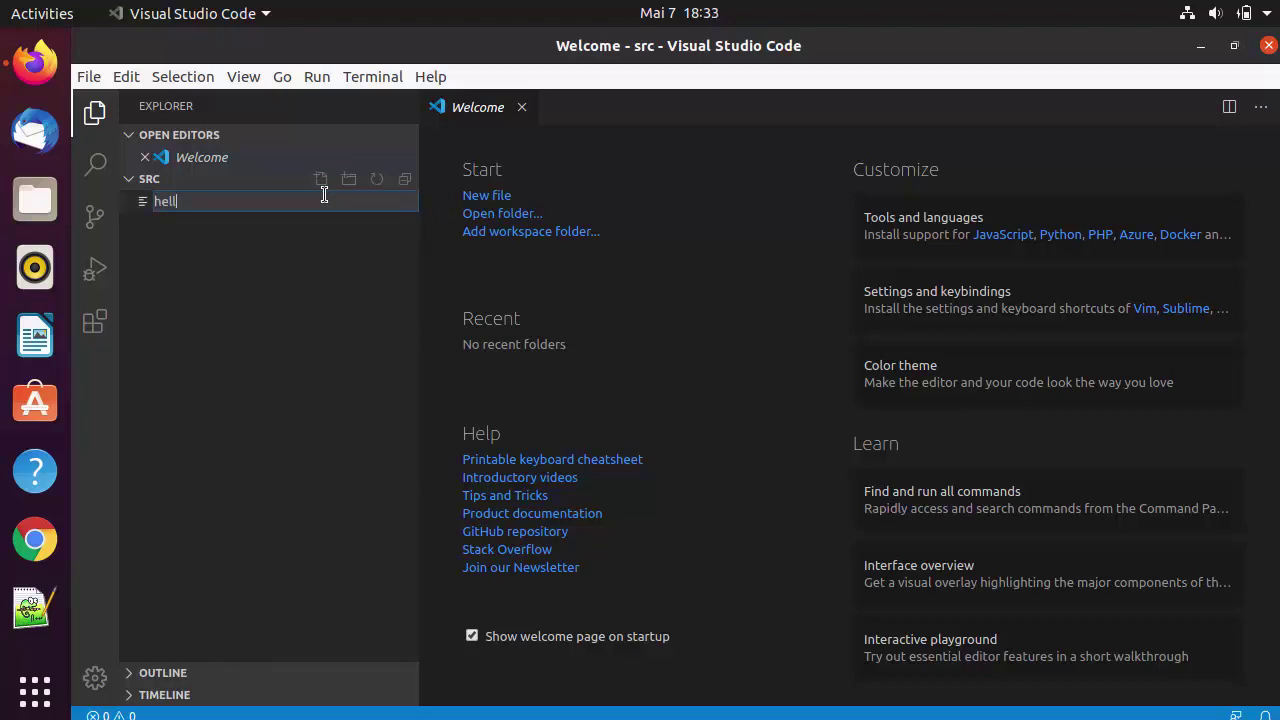
{"action": "type", "text": "o.py"}
{"action": "key", "text": "Return"}
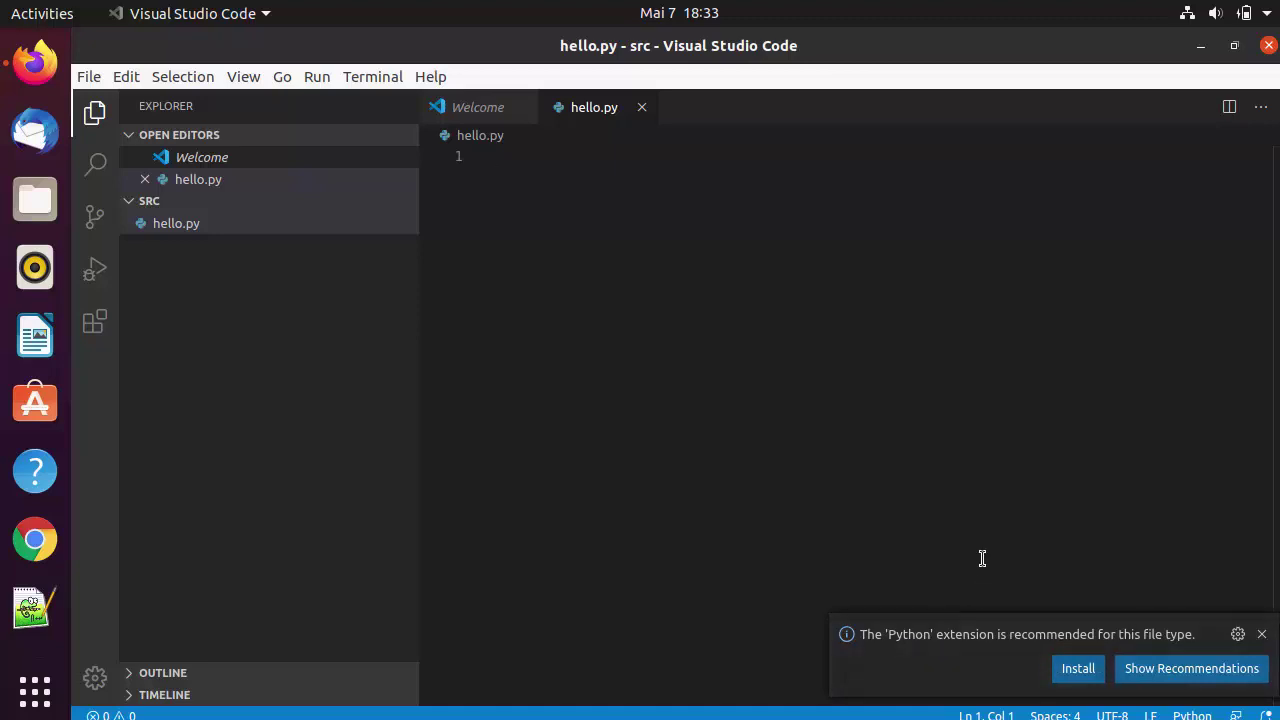
{"action": "left_click", "coordinate": [1262, 636]}
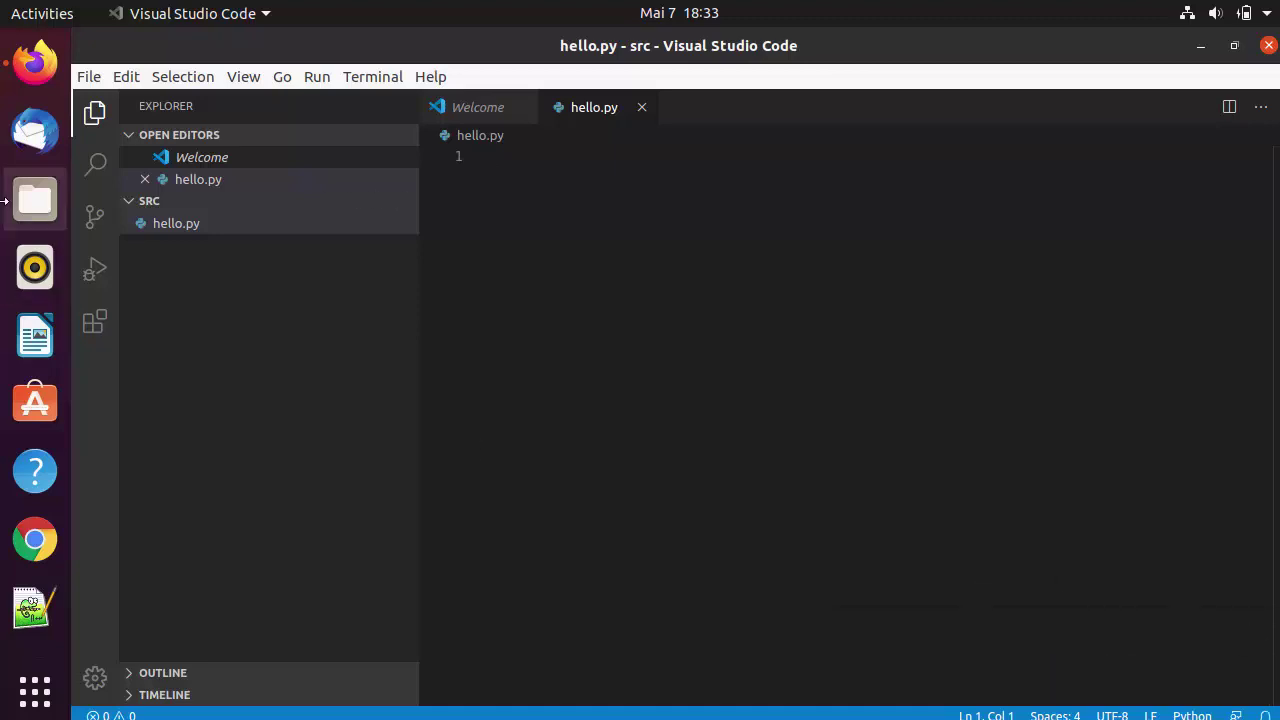
Search the extensions marketplace for "java" and for "c++", and return to the file explorer.
{"action": "left_click", "coordinate": [95, 324]}
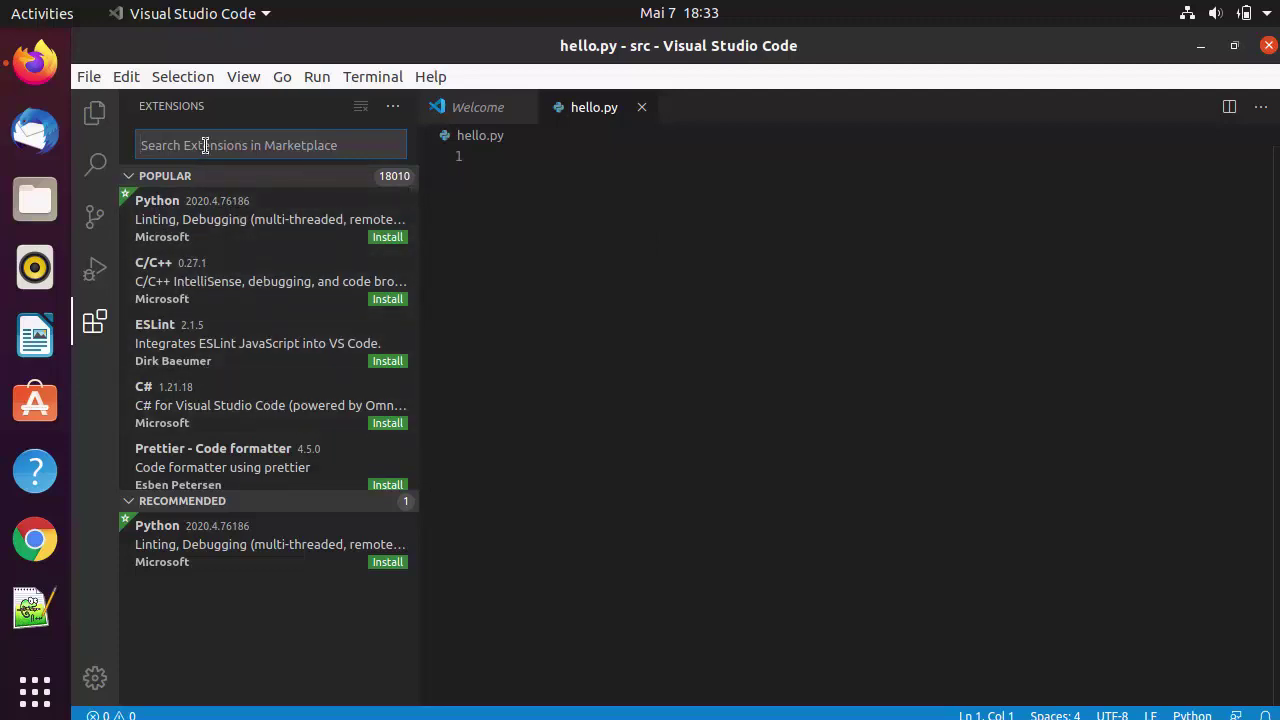
{"action": "type", "text": "java"}
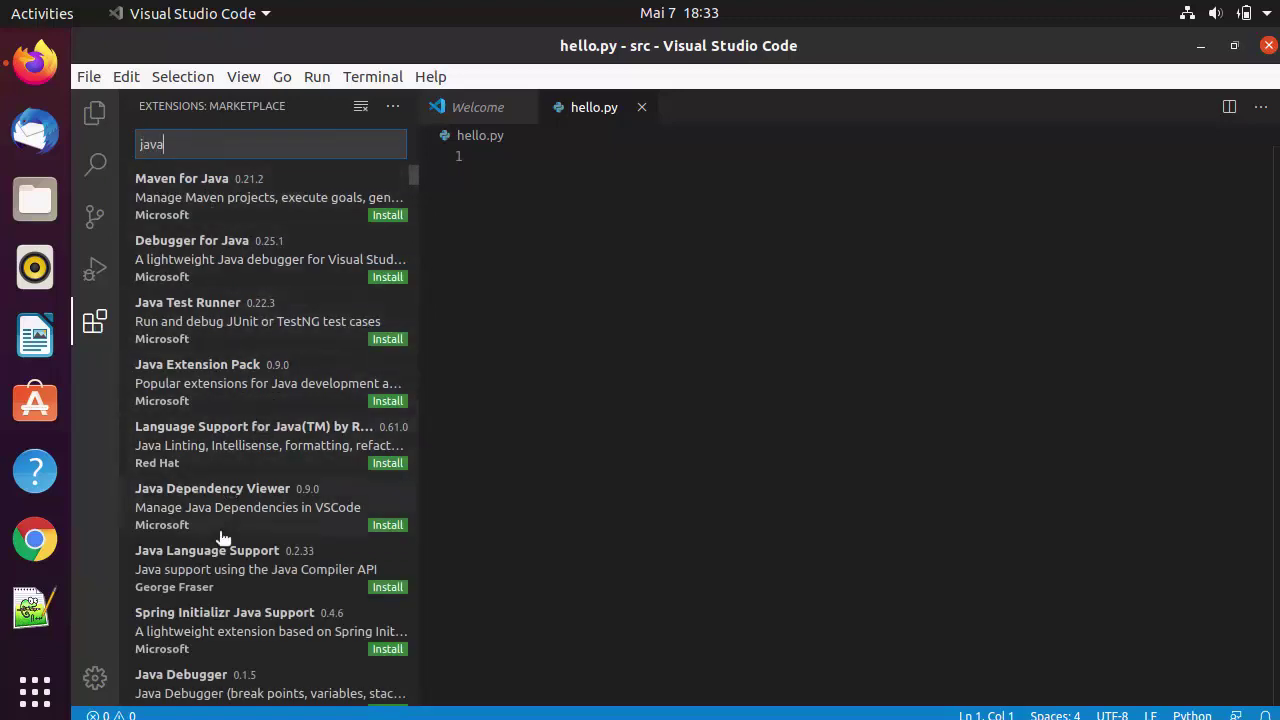
{"action": "double_click", "coordinate": [146, 143]}
{"action": "key", "text": "BackSpace"}
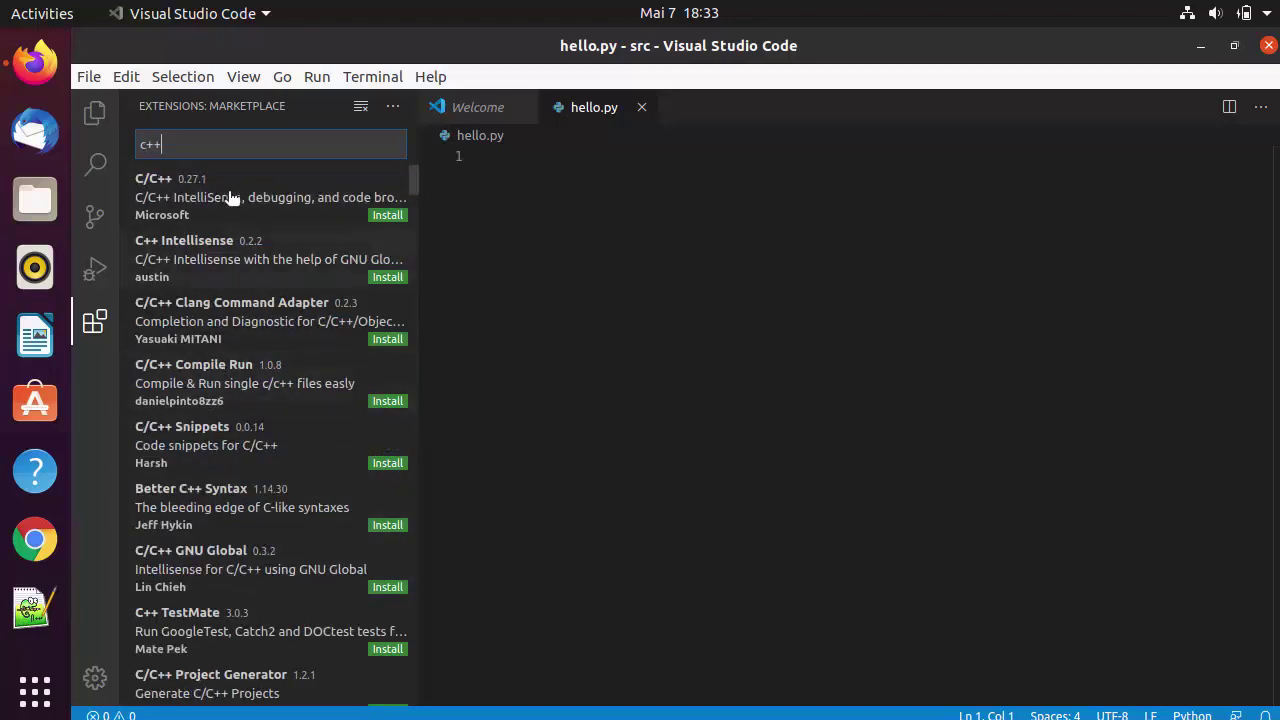
{"action": "left_click", "coordinate": [96, 116]}
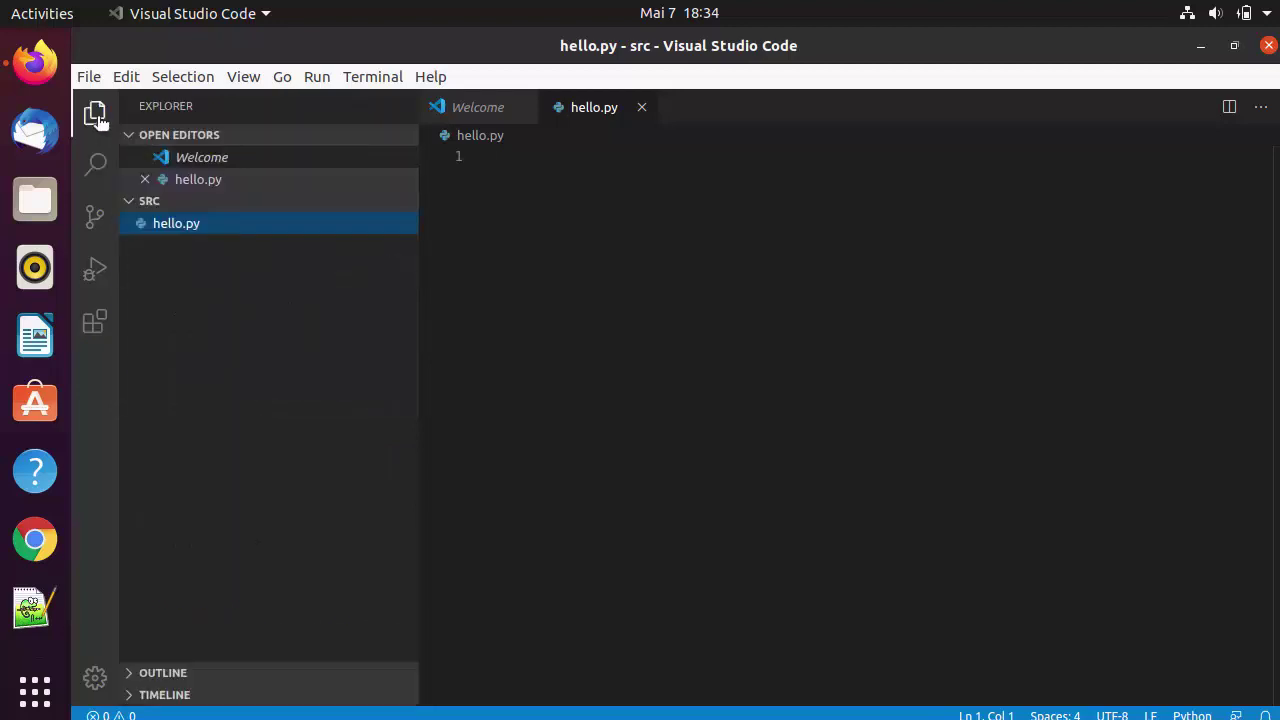
Write print("Hello world") on the first line of hello.py and save the file.
{"action": "left_click", "coordinate": [711, 213]}
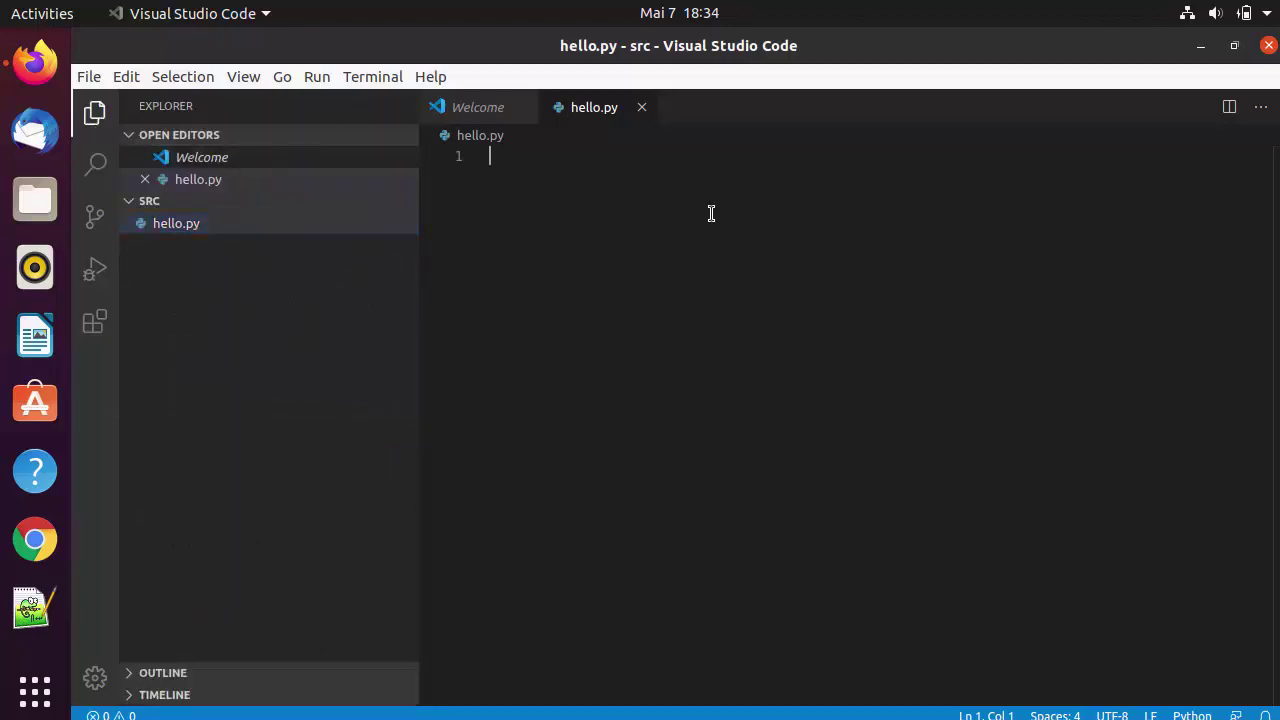
{"action": "type", "text": "print"}
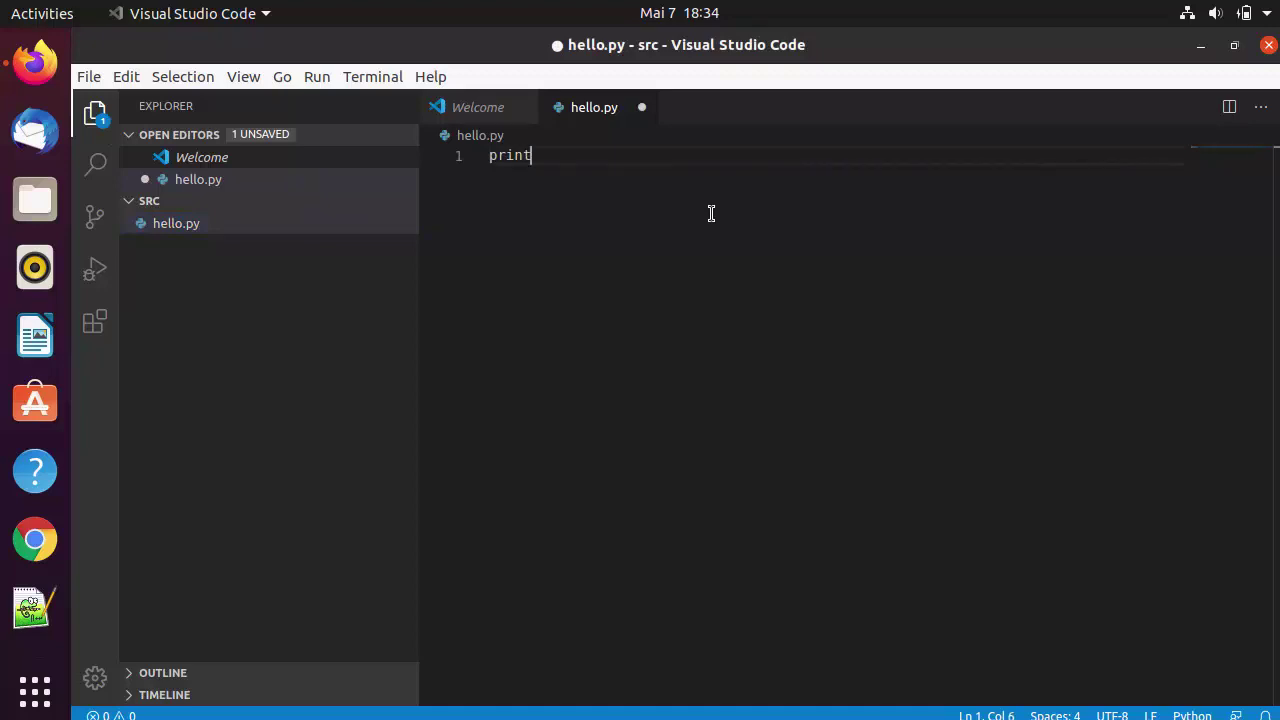
{"action": "type", "text": "("}
{"action": "type", "text": "\""}
{"action": "type", "text": "Hello Ed"}
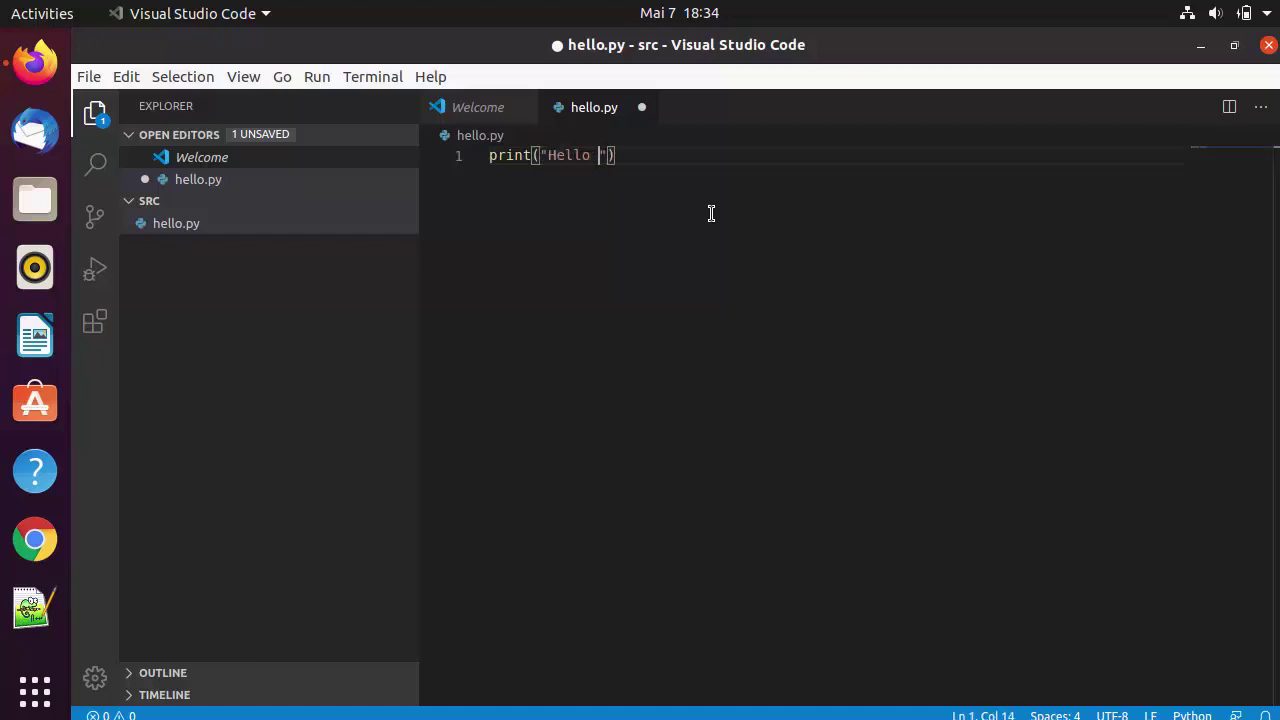
{"action": "type", "text": "t"}
{"action": "type", "text": "ld"}
{"action": "left_click", "coordinate": [639, 185]}
{"action": "key", "text": "ctrl+s"}
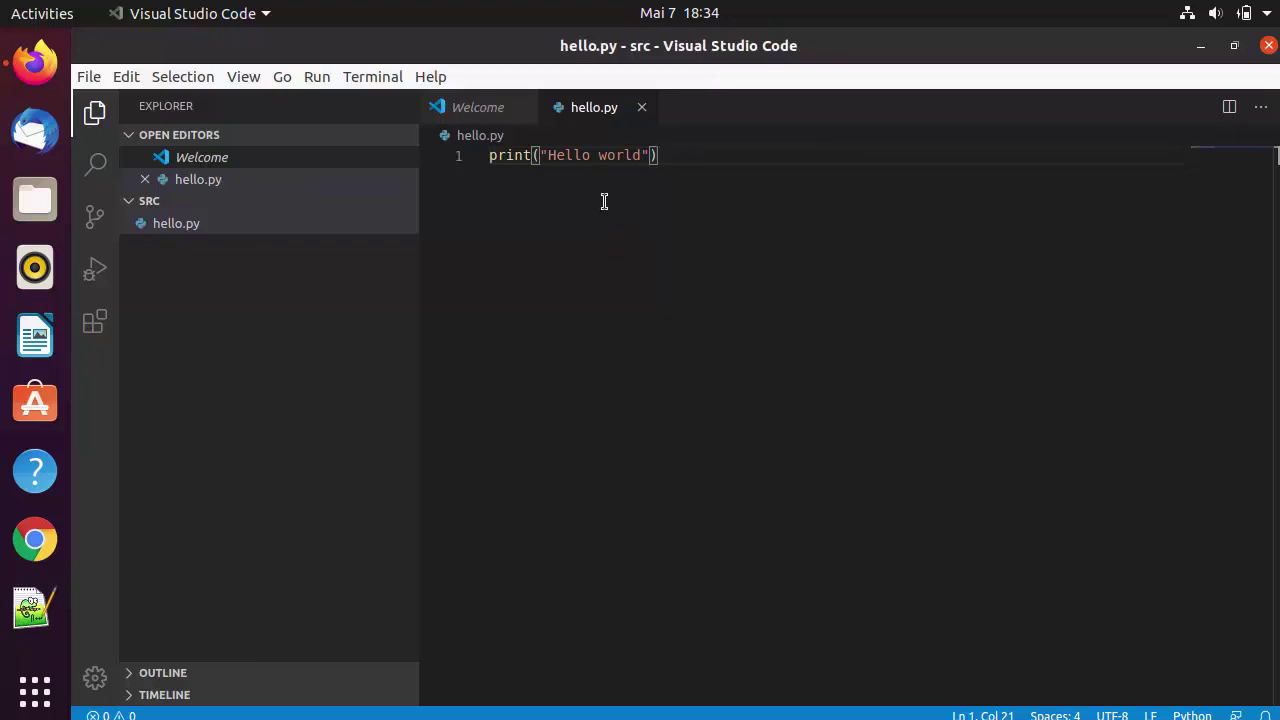
Open a new integrated terminal, make its panel taller and narrow the file explorer sidebar.
{"action": "left_click", "coordinate": [370, 78]}
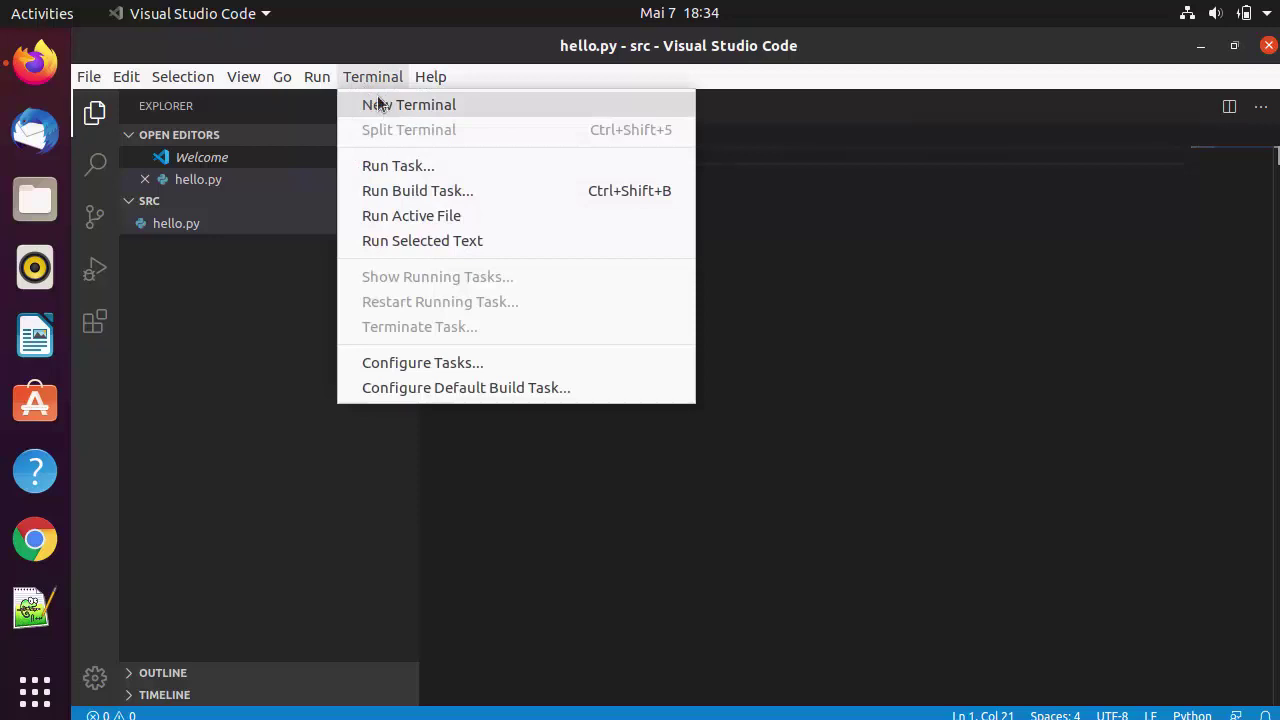
{"action": "left_click", "coordinate": [362, 78]}
{"action": "left_click", "coordinate": [362, 78]}
{"action": "left_click", "coordinate": [379, 106]}
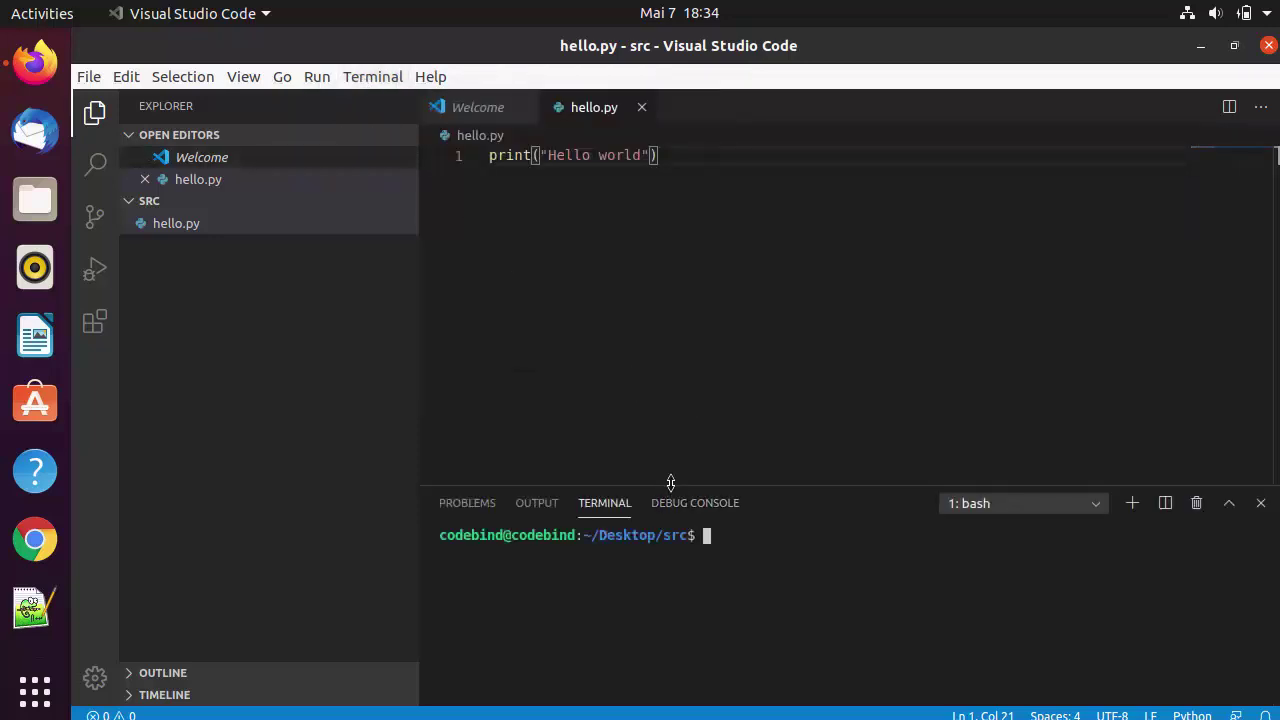
{"action": "left_click_drag", "start_coordinate": [670, 483], "coordinate": [690, 400]}
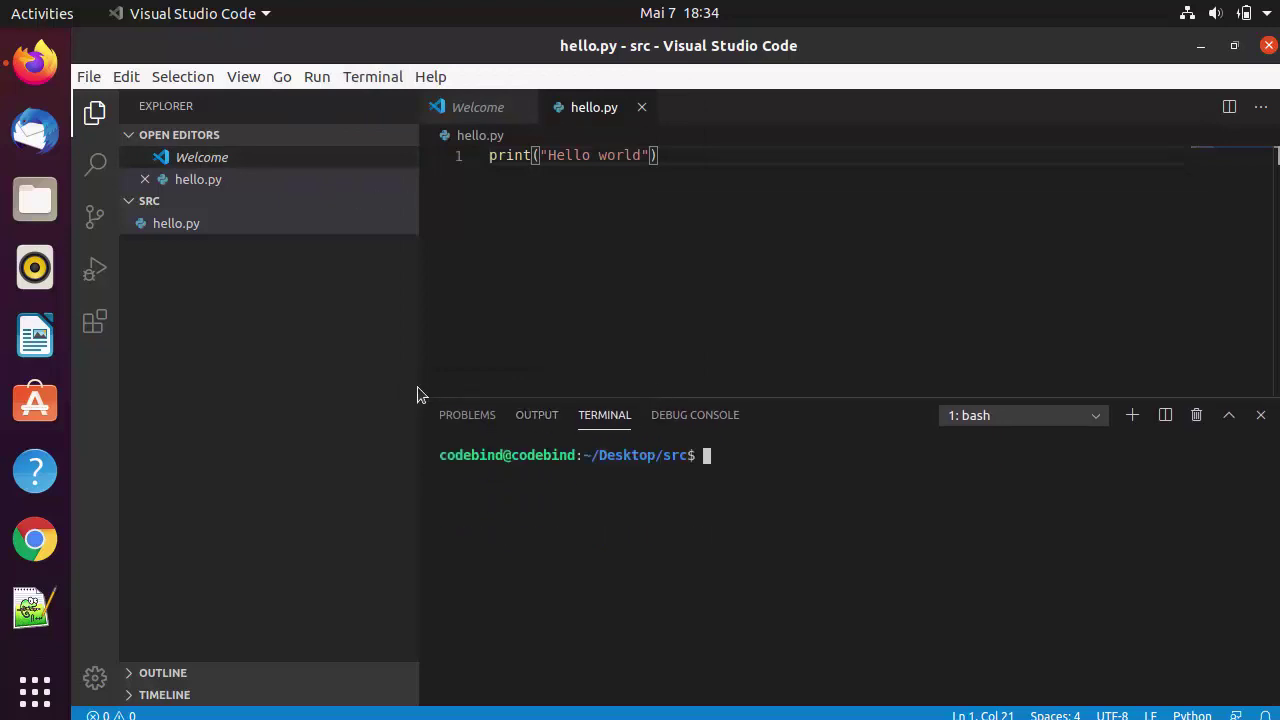
{"action": "left_click_drag", "start_coordinate": [418, 394], "coordinate": [356, 378]}
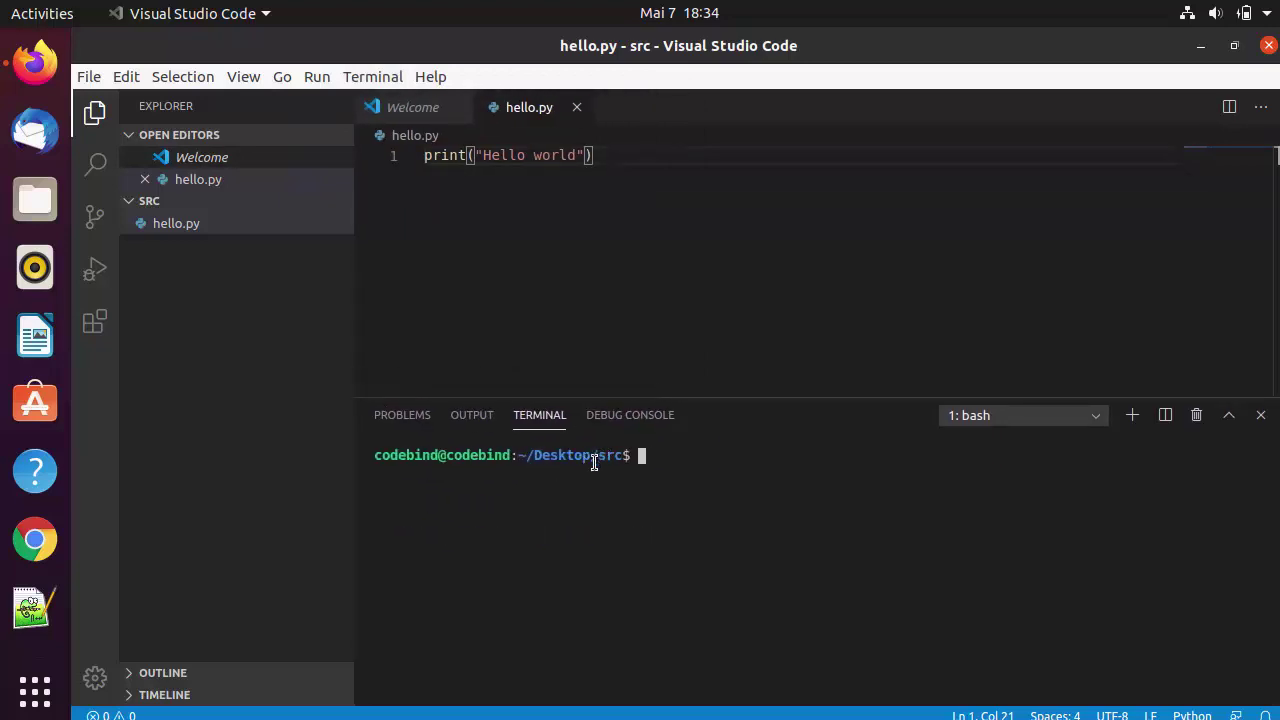
List the src folder's contents with "ls" and run the script with "python3 hello.py" in the integrated terminal.
{"action": "type", "text": "ls"}
{"action": "key", "text": "Return"}
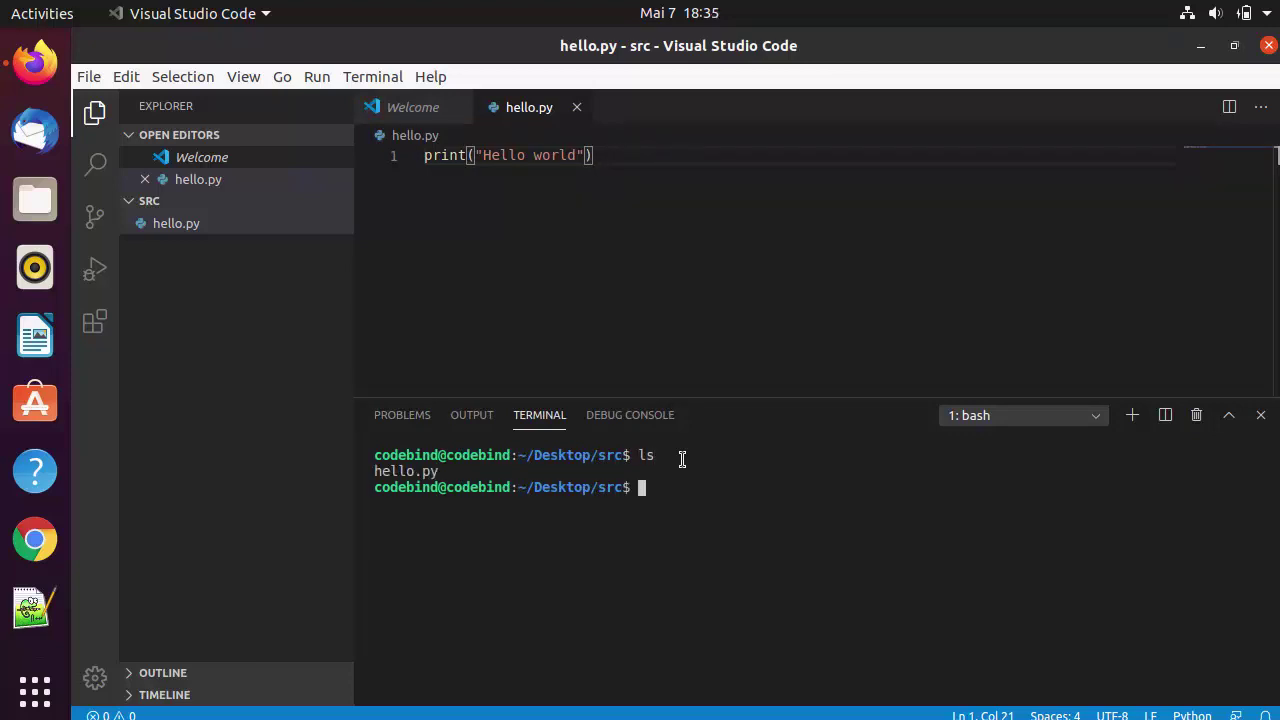
{"action": "type", "text": "python3 h"}
{"action": "key", "text": "Tab"}
{"action": "key", "text": "Return"}
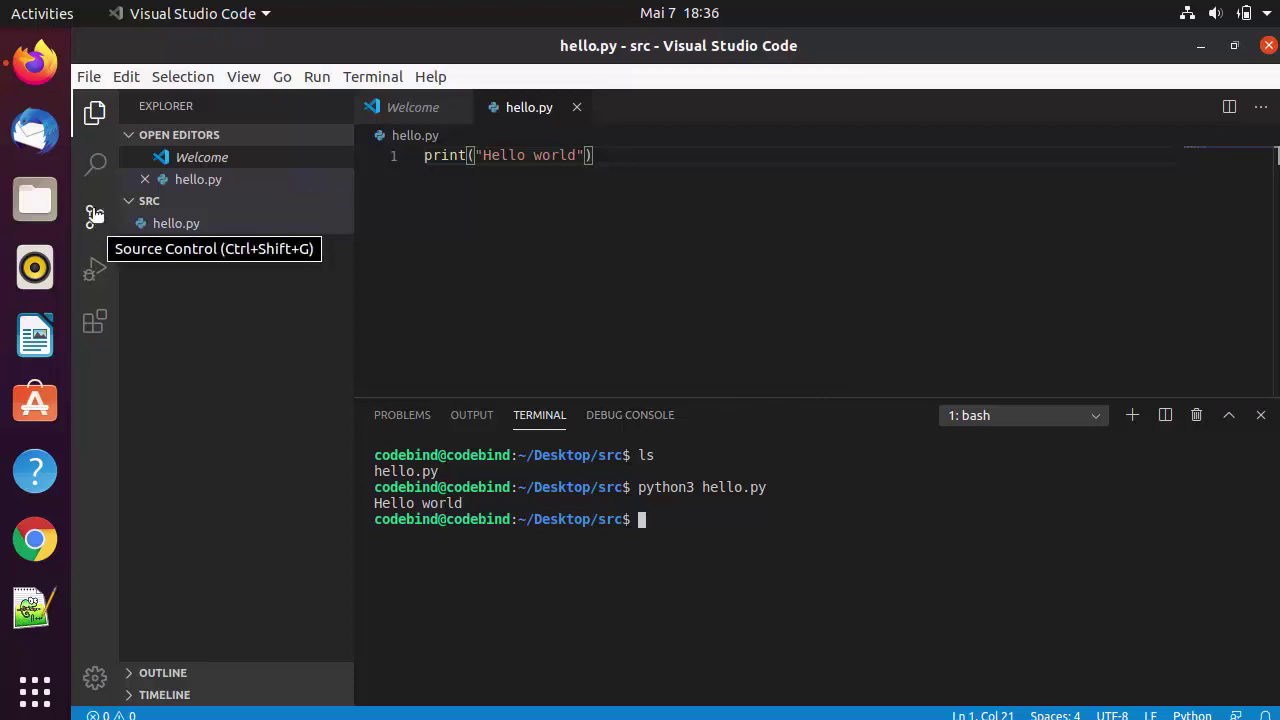
View the project-wide search and replace and the in-file Find box, and return to hello.py with the file explorer shown.
{"action": "left_click", "coordinate": [96, 165]}
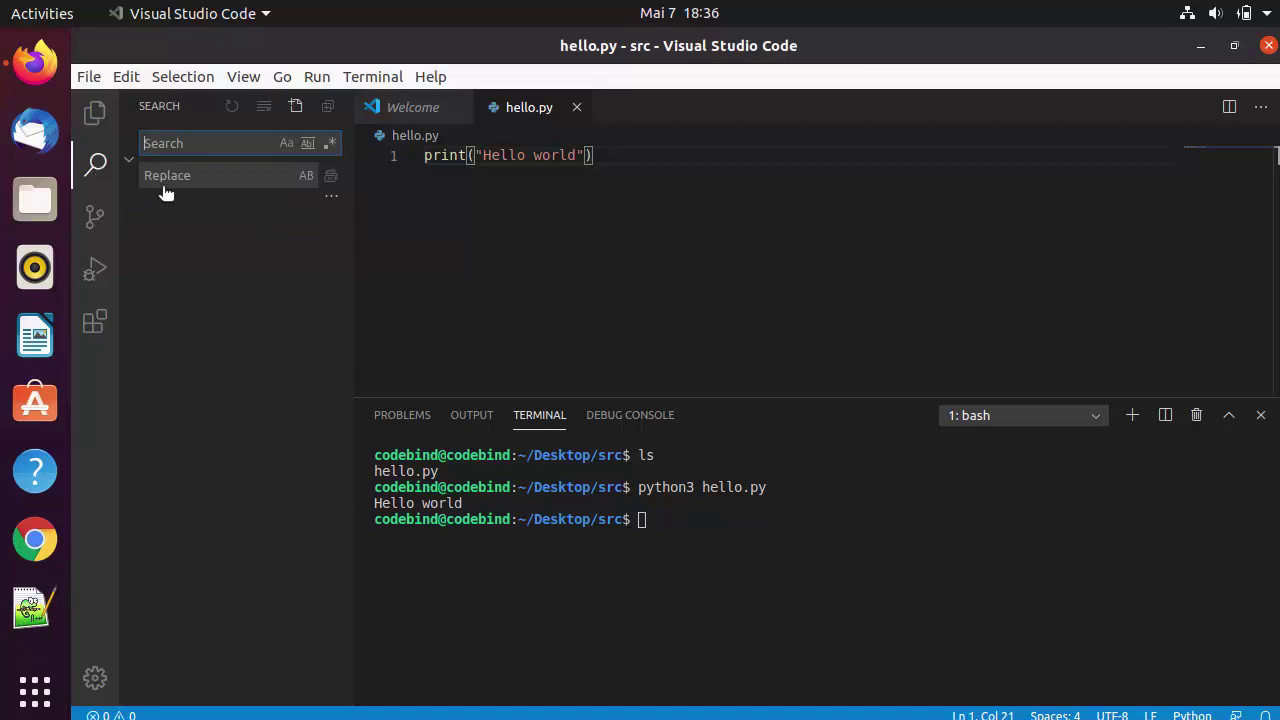
{"action": "left_click", "coordinate": [695, 293]}
{"action": "key", "text": "ctrl+f"}
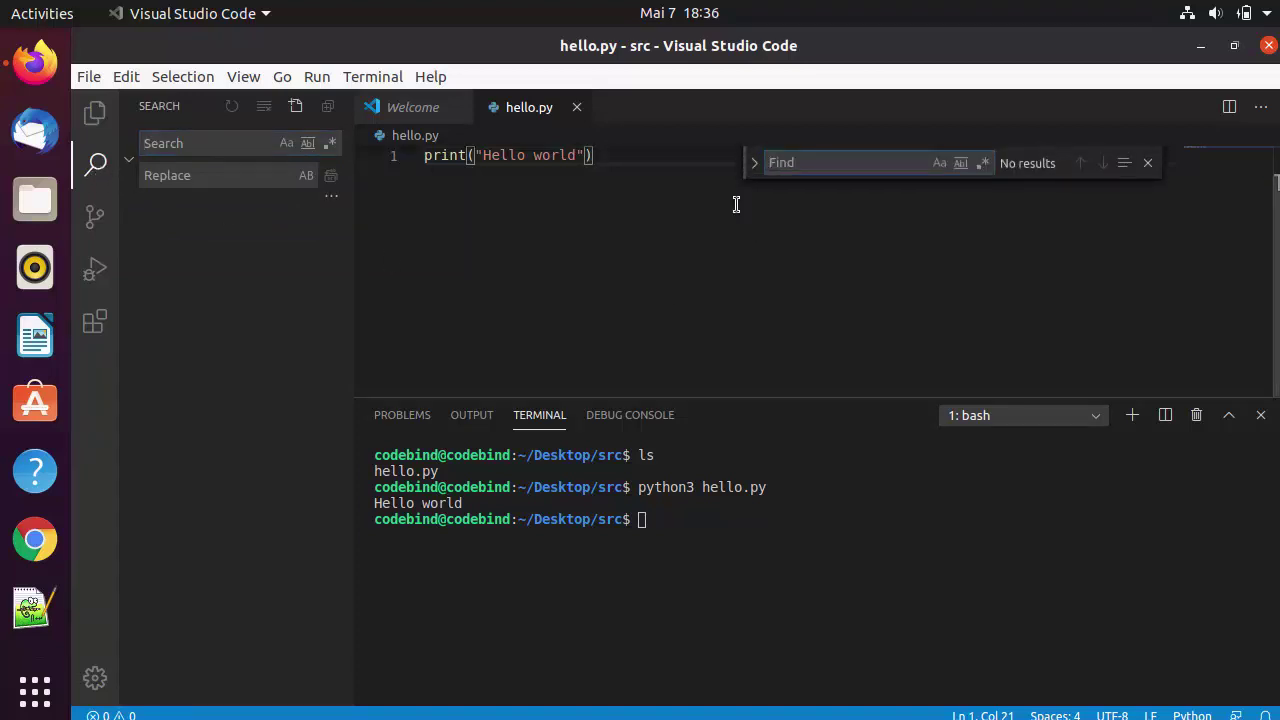
{"action": "left_click", "coordinate": [1147, 163]}
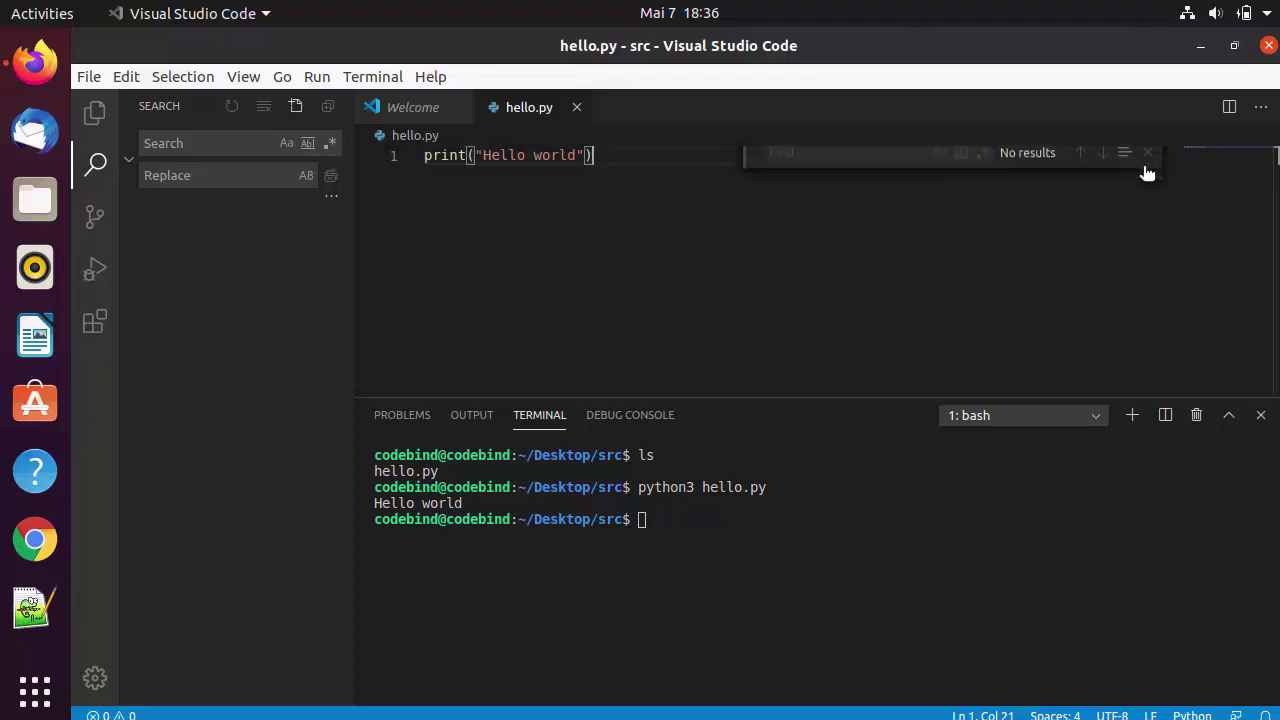
{"action": "left_click", "coordinate": [92, 128]}
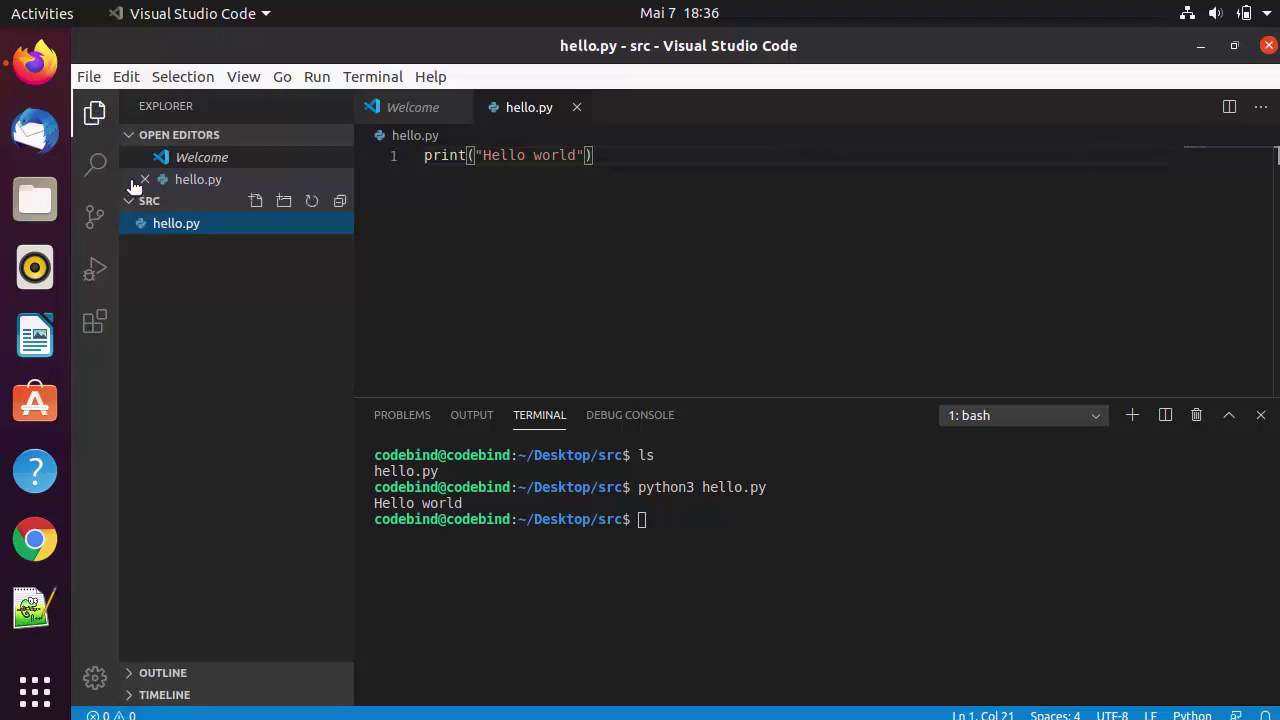
{"action": "left_click", "coordinate": [794, 248]}
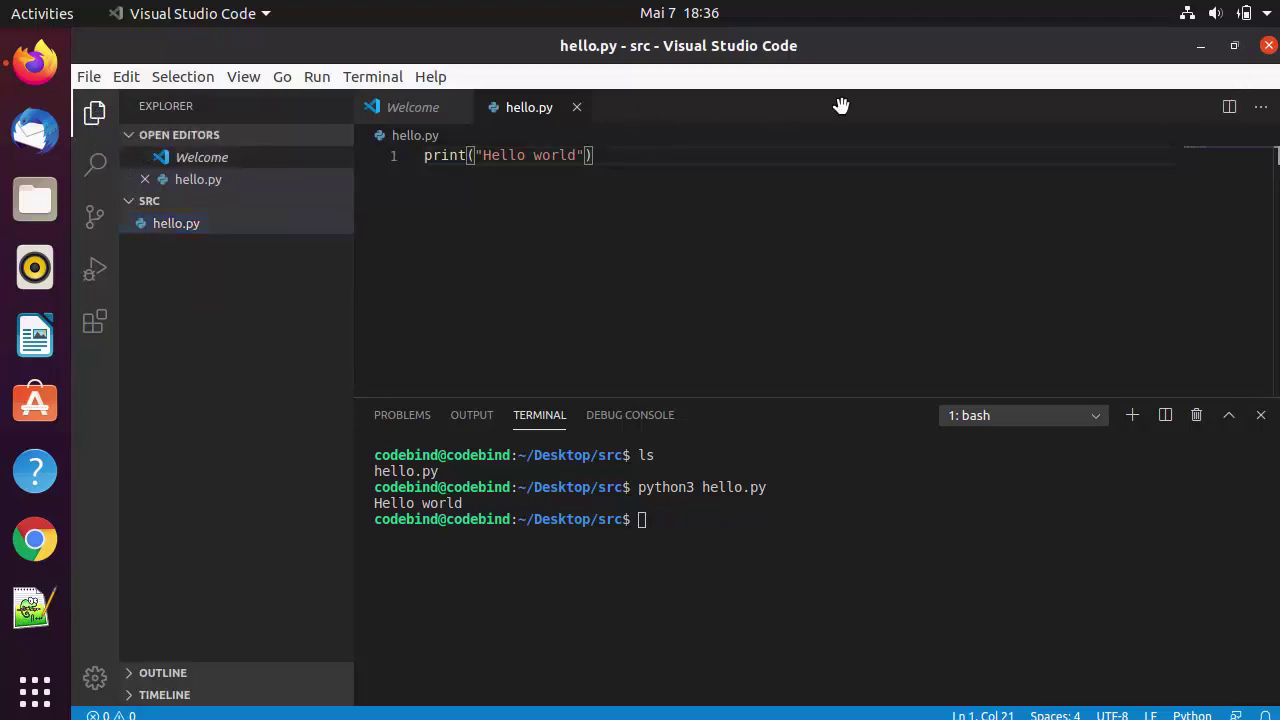
Close Visual Studio Code and both open terminal windows.
{"action": "left_click", "coordinate": [1268, 47]}
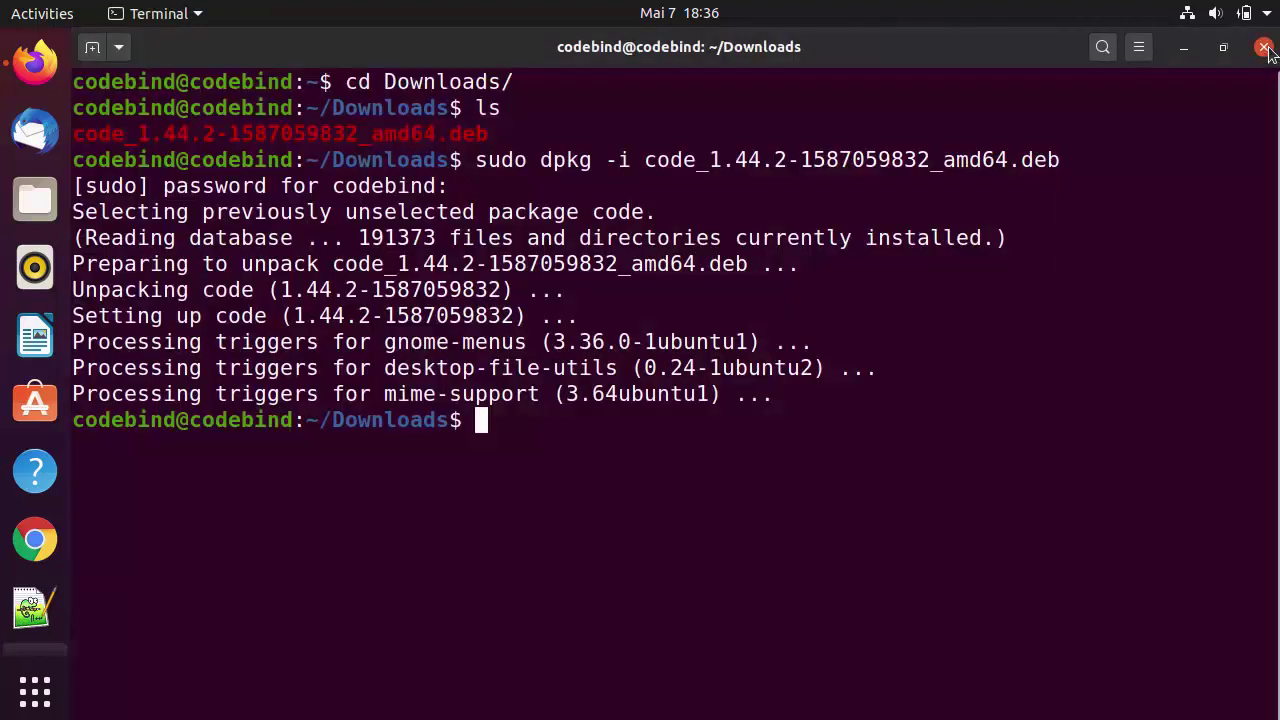
{"action": "left_click", "coordinate": [1265, 49]}
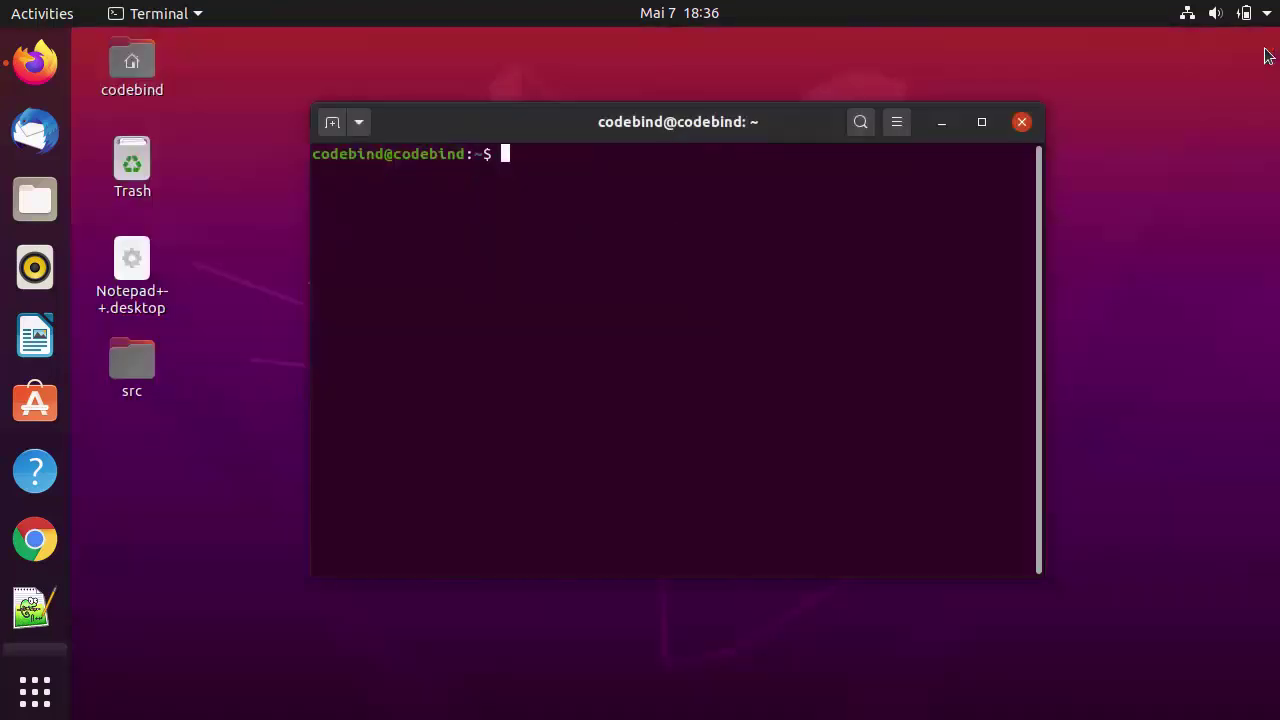
{"action": "left_click", "coordinate": [1019, 122]}
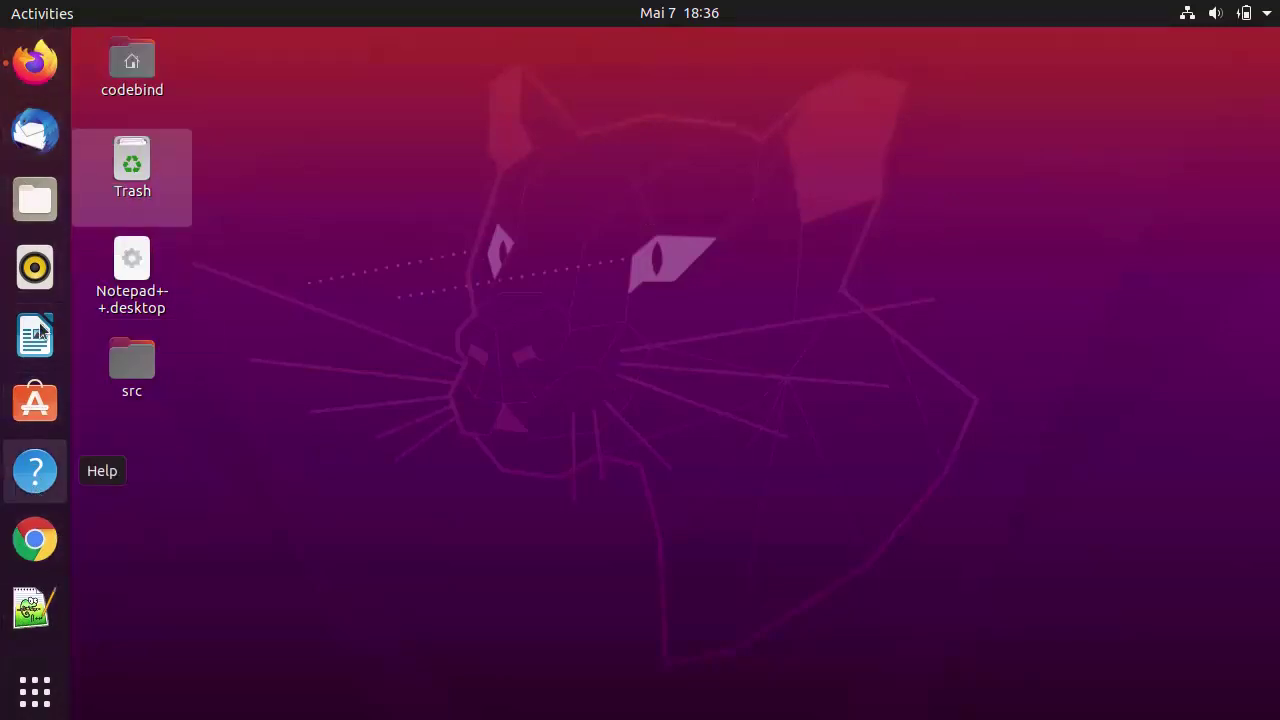
Relaunch Visual Studio Code from the installed applications and add it to the dock favorites.
{"action": "left_click", "coordinate": [35, 690]}
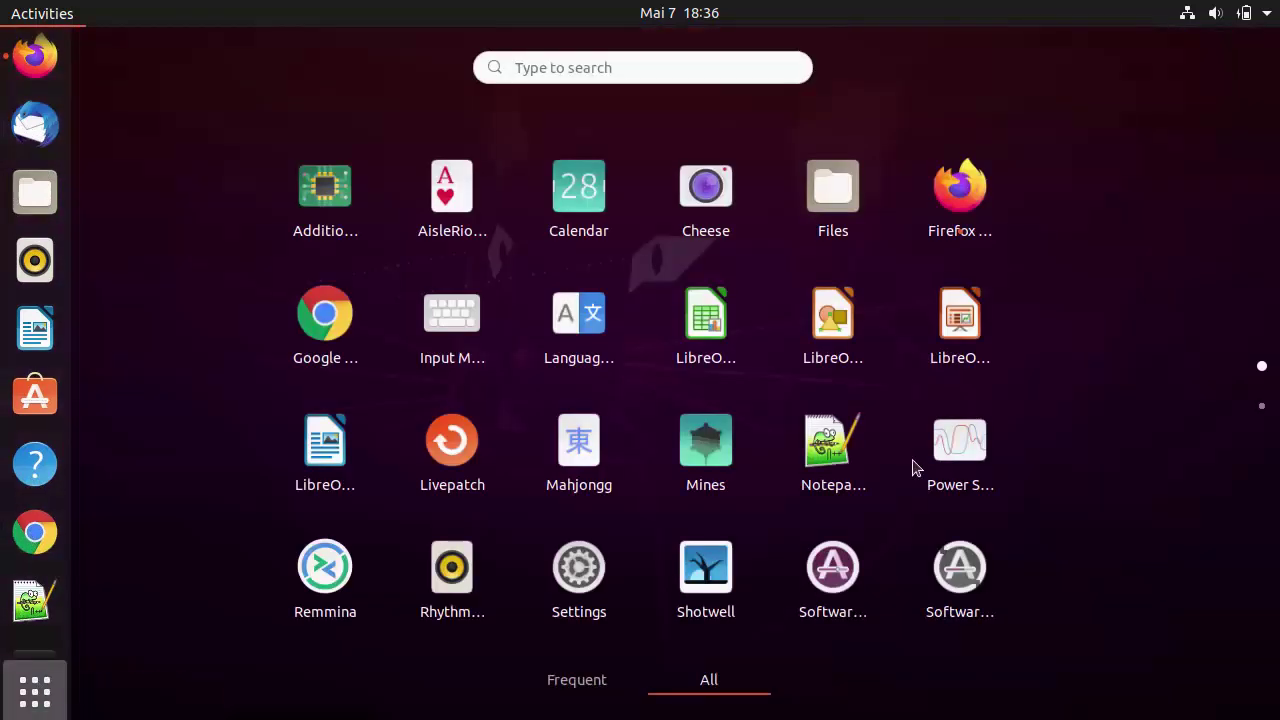
{"action": "scroll", "coordinate": [994, 446], "scroll_direction": "down", "scroll_amount": 1}
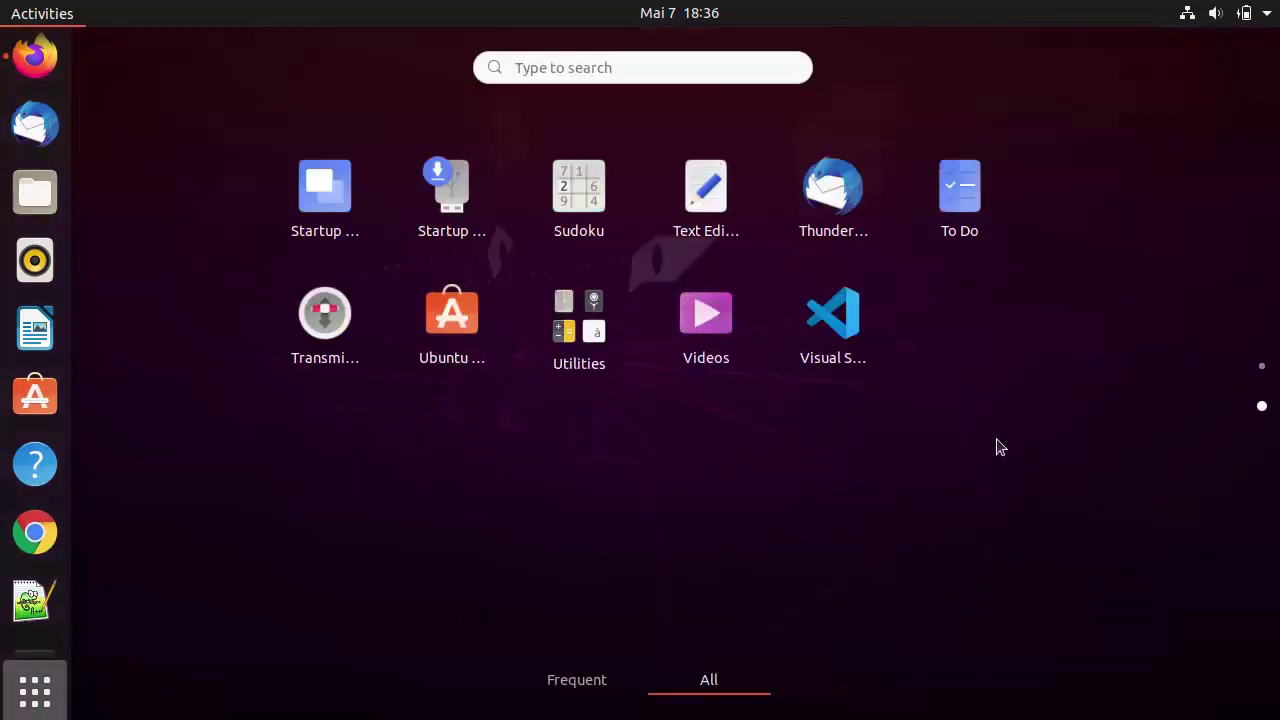
{"action": "left_click", "coordinate": [845, 343]}
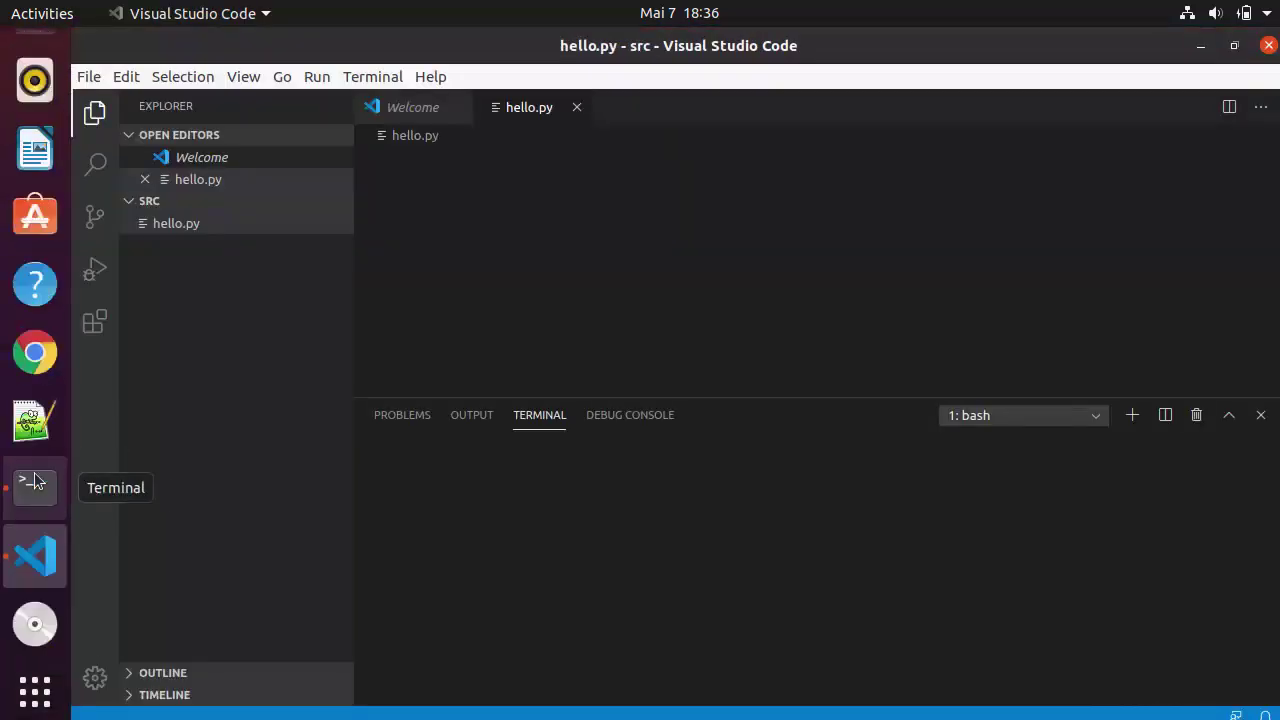
{"action": "right_click", "coordinate": [40, 552]}
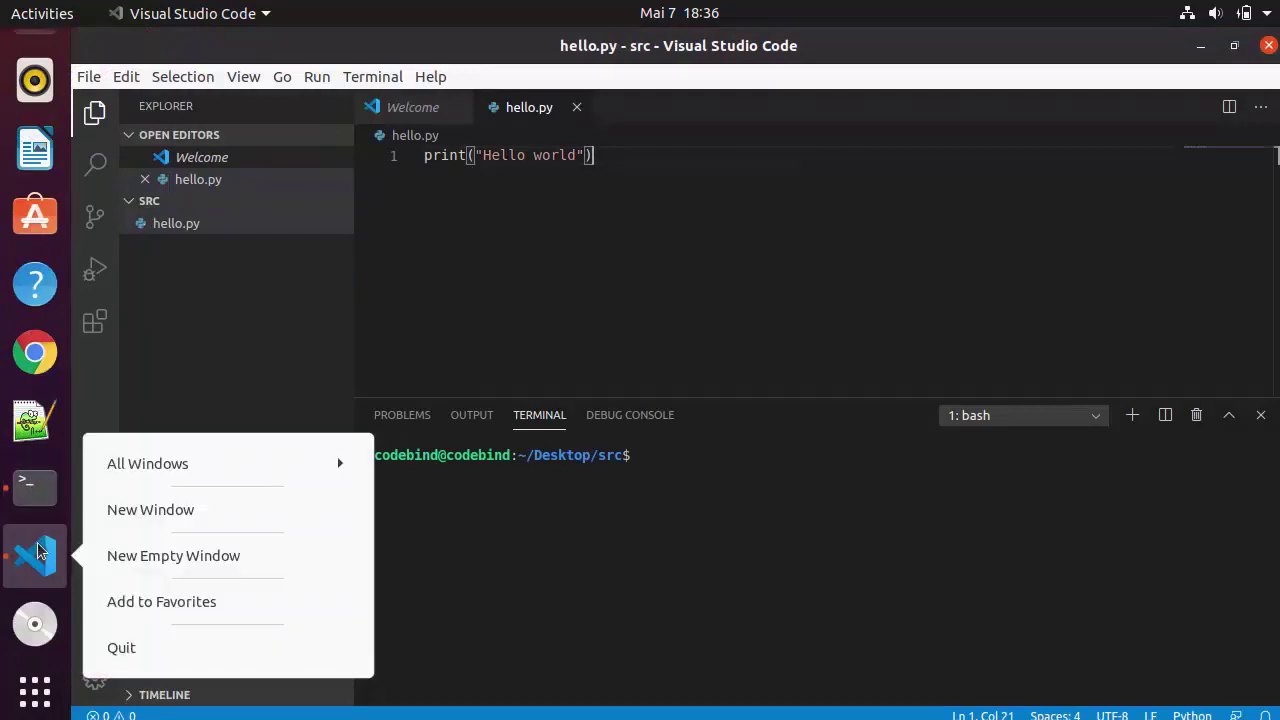
{"action": "left_click", "coordinate": [165, 603]}
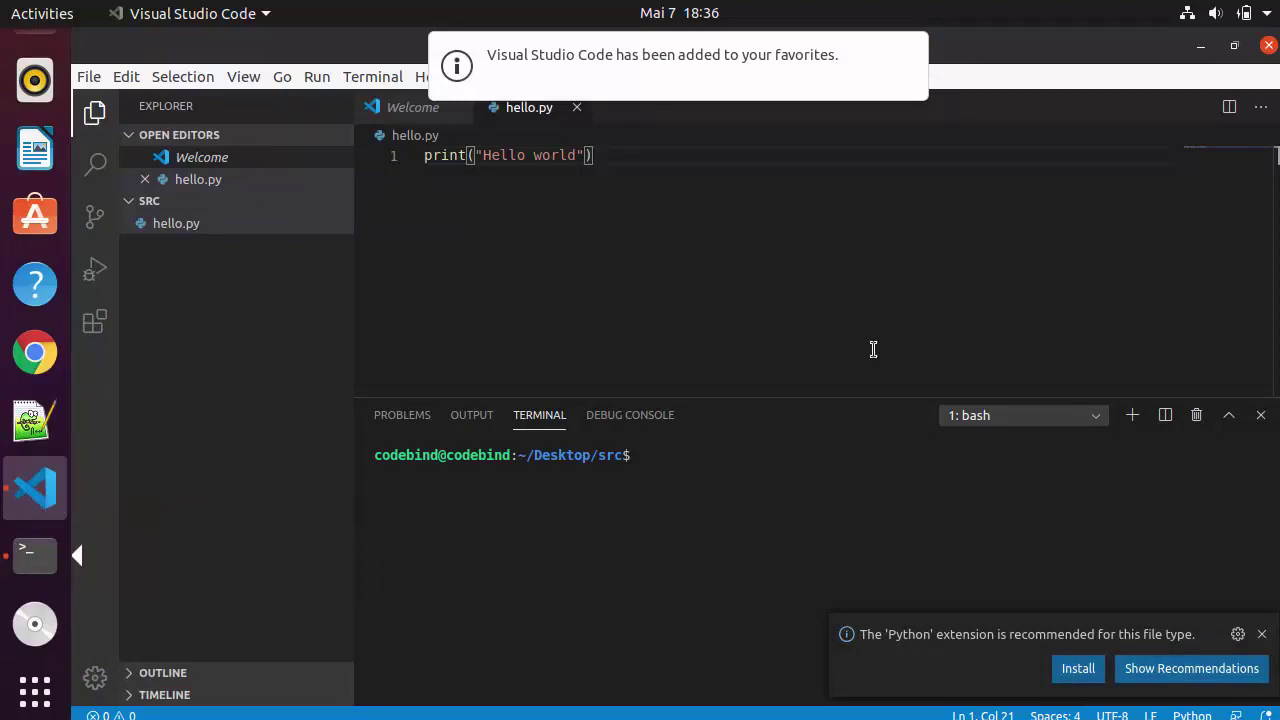
Close Visual Studio Code, switch to Terminal and open a new terminal with the "my" profile.
{"action": "left_click", "coordinate": [1268, 46]}
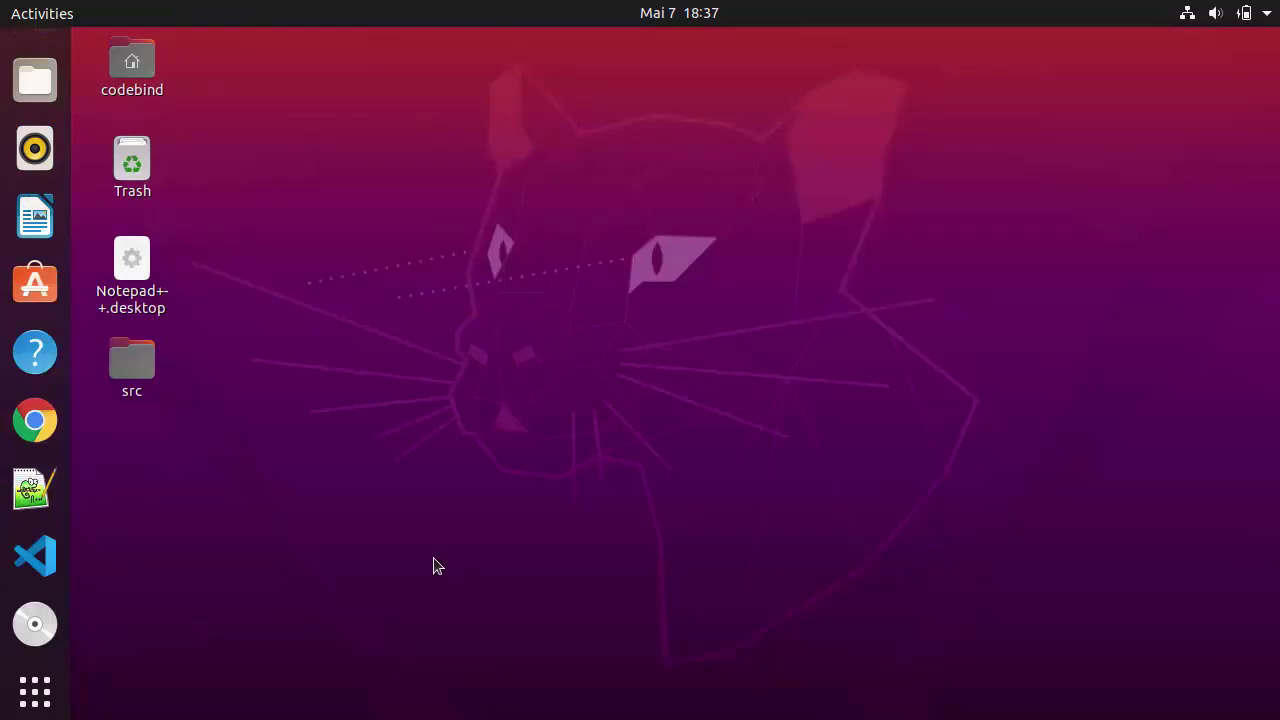
{"action": "key", "text": "ctrl+alt+t"}
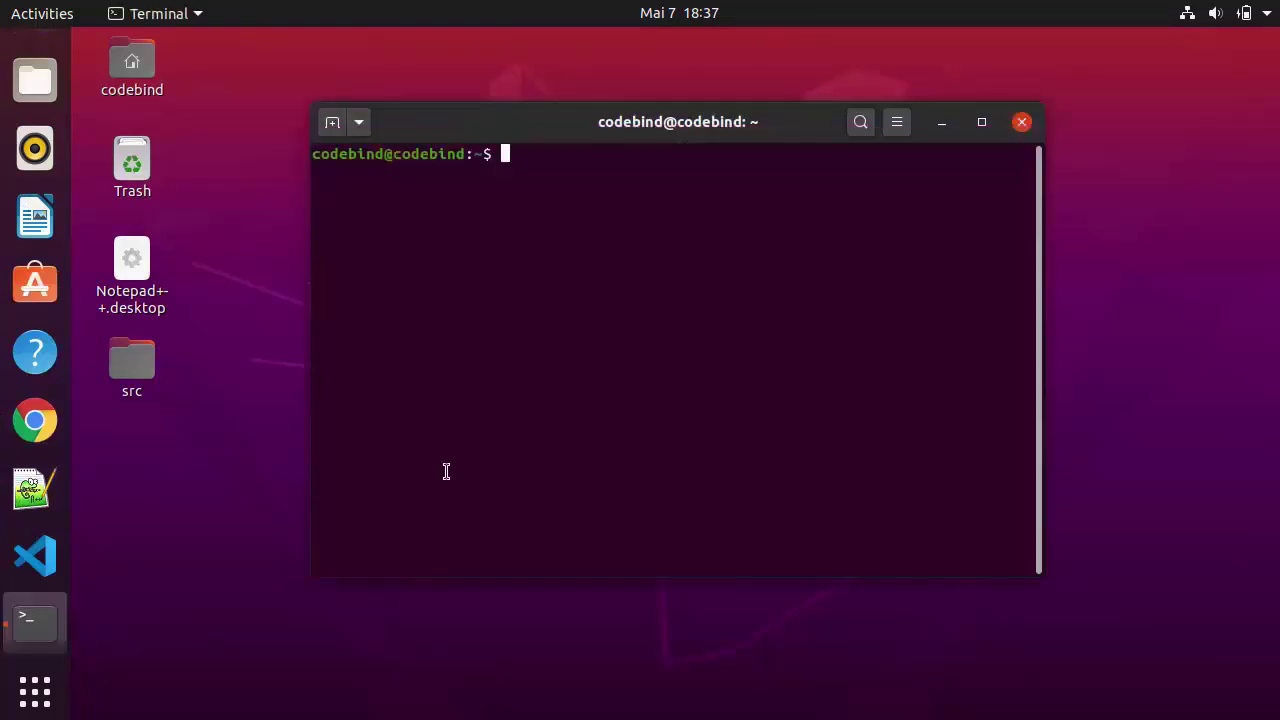
{"action": "left_click", "coordinate": [360, 125]}
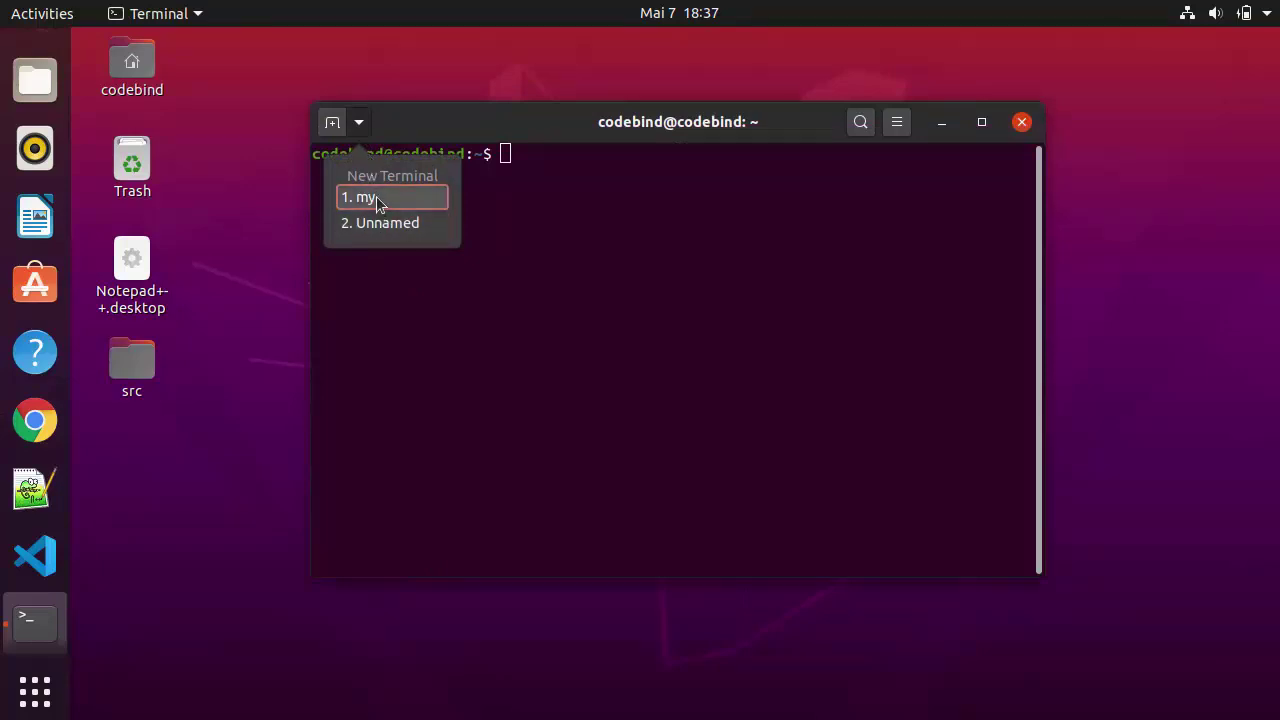
{"action": "left_click", "coordinate": [377, 200]}
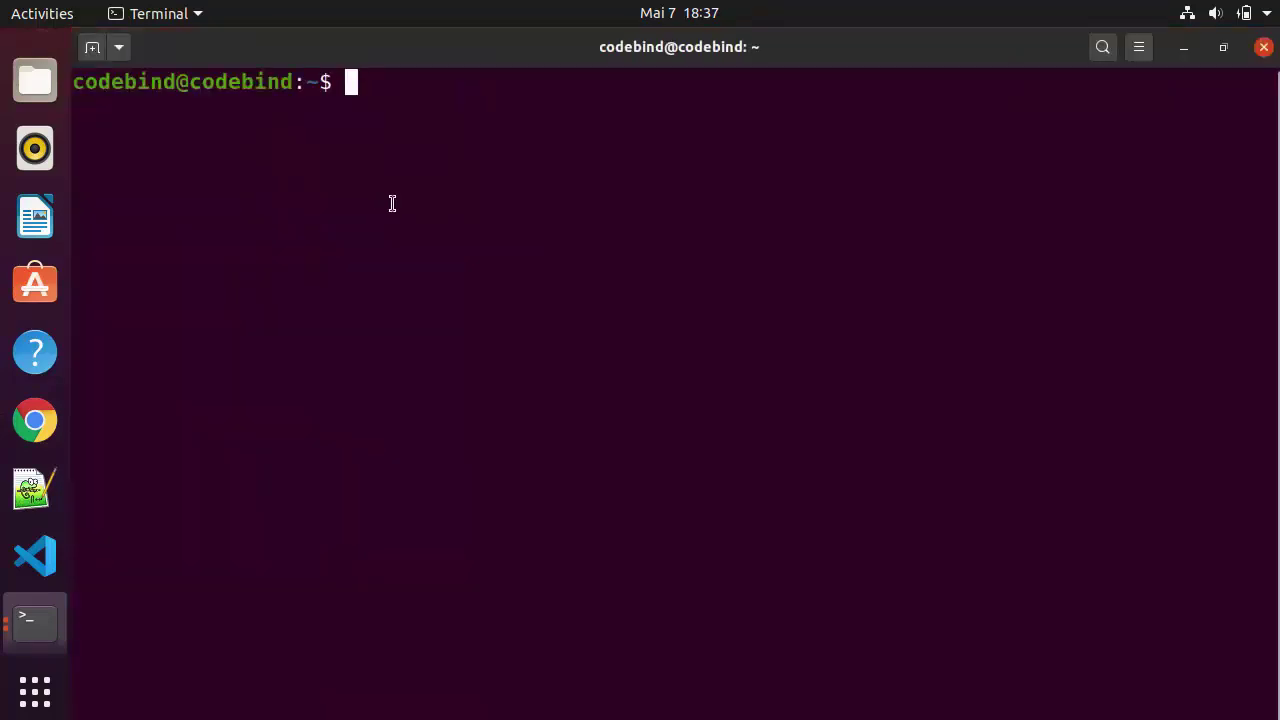
Change the terminal's working directory to Desktop and list its contents with "ls".
{"action": "type", "text": "cd D"}
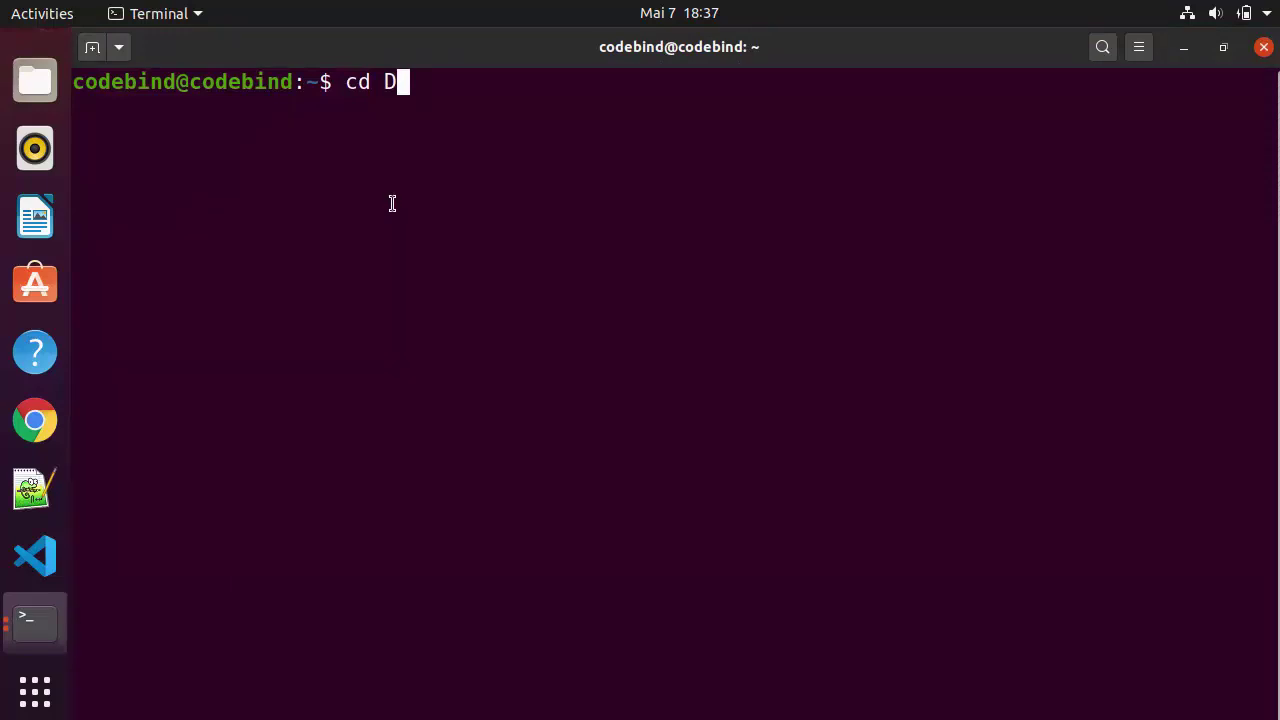
{"action": "type", "text": "es"}
{"action": "key", "text": "Tab"}
{"action": "key", "text": "Return"}
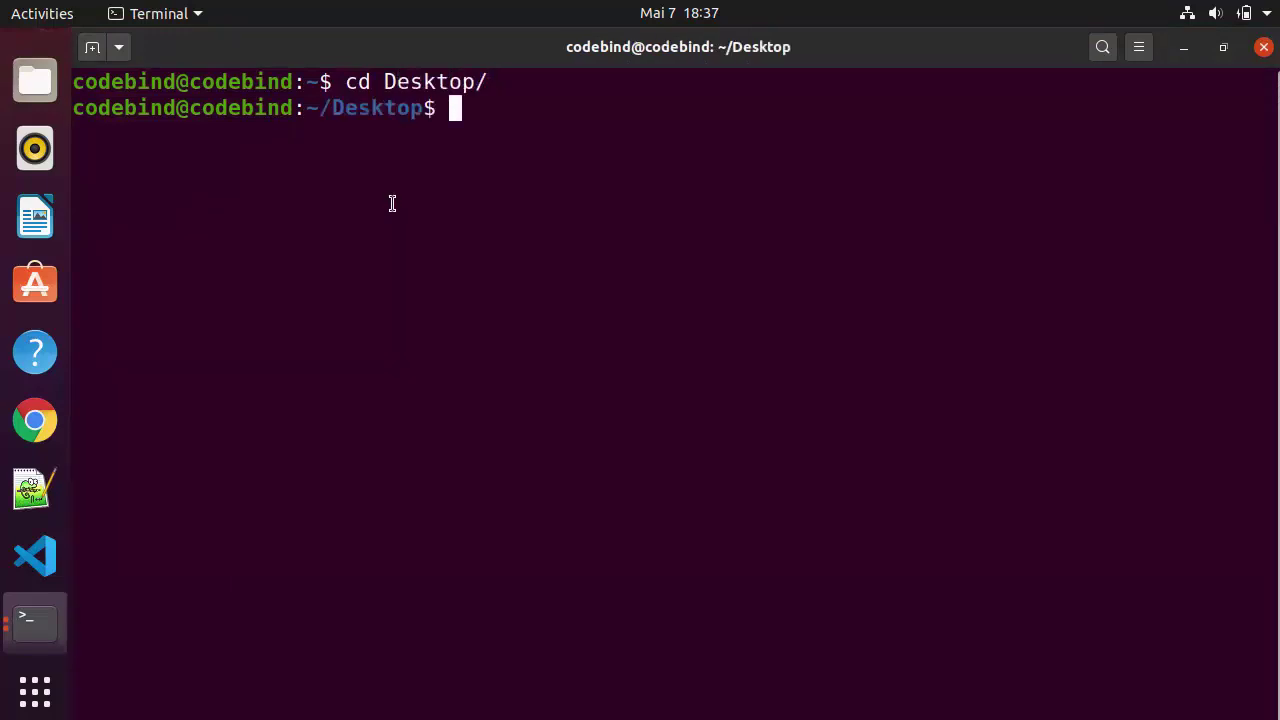
{"action": "type", "text": "ls"}
{"action": "key", "text": "Return"}
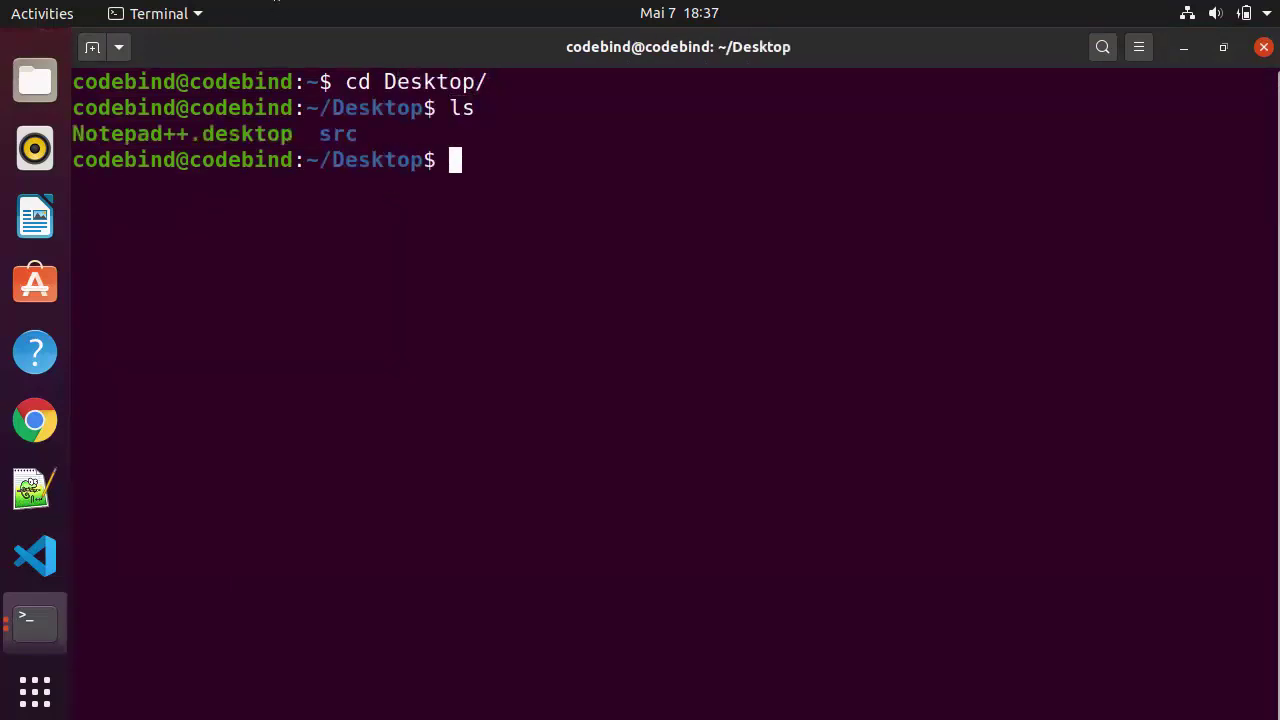
Launch Visual Studio Code from the terminal with the command "code" and close its window again.
{"action": "double_click", "coordinate": [326, 133]}
{"action": "left_click", "coordinate": [601, 146]}
{"action": "type", "text": "code"}
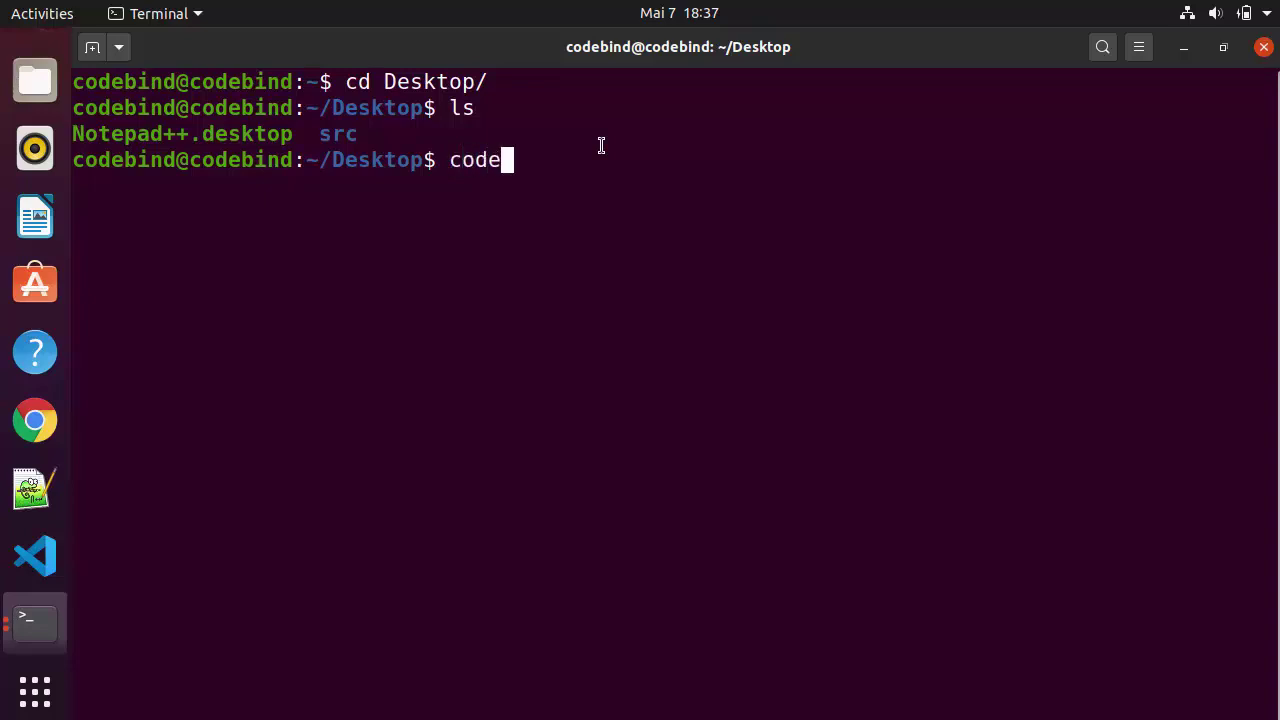
{"action": "key", "text": "Return"}
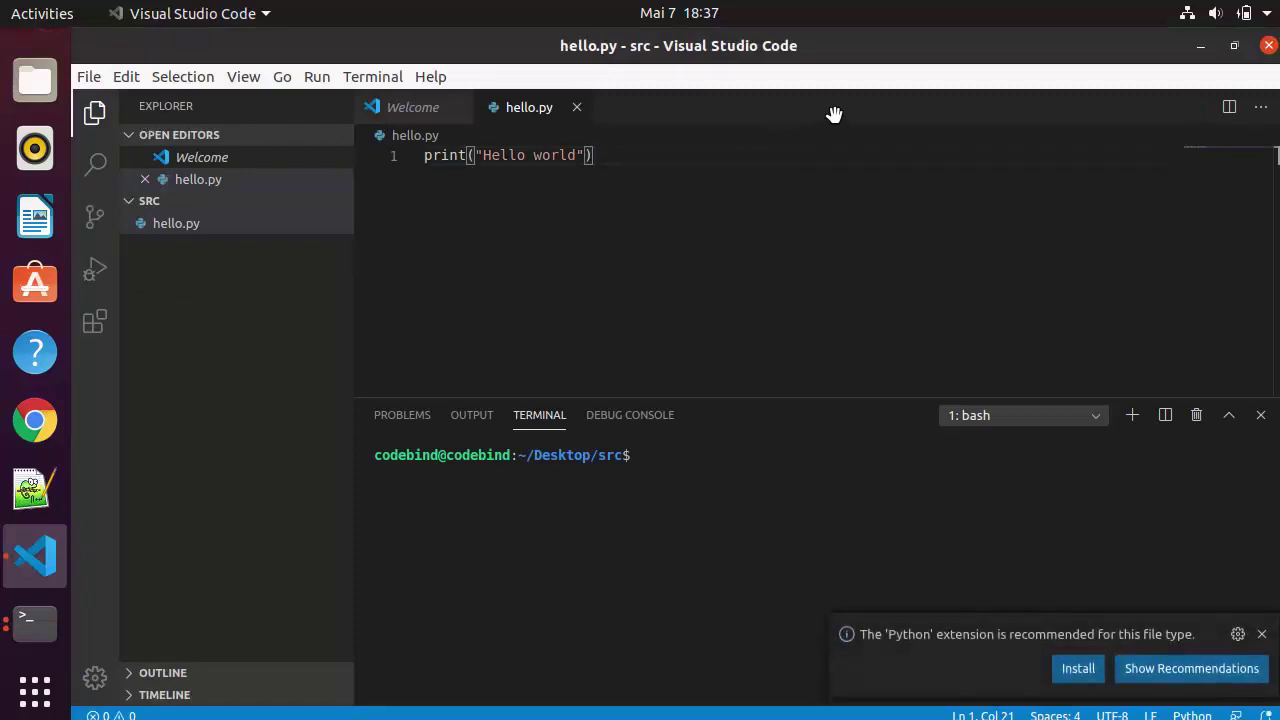
{"action": "left_click", "coordinate": [1268, 45]}
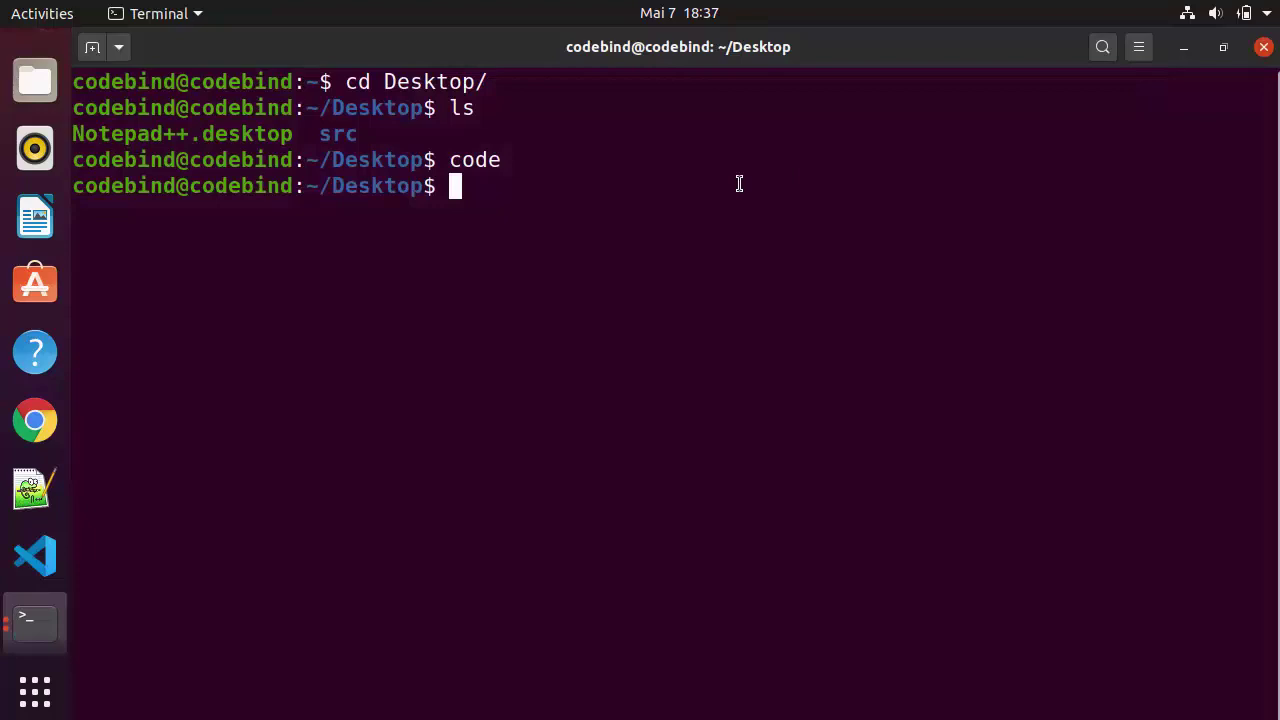
Change the terminal's working directory from Desktop to the src folder.
{"action": "type", "text": "s"}
{"action": "key", "text": "BackSpace"}
{"action": "type", "text": "cd srt"}
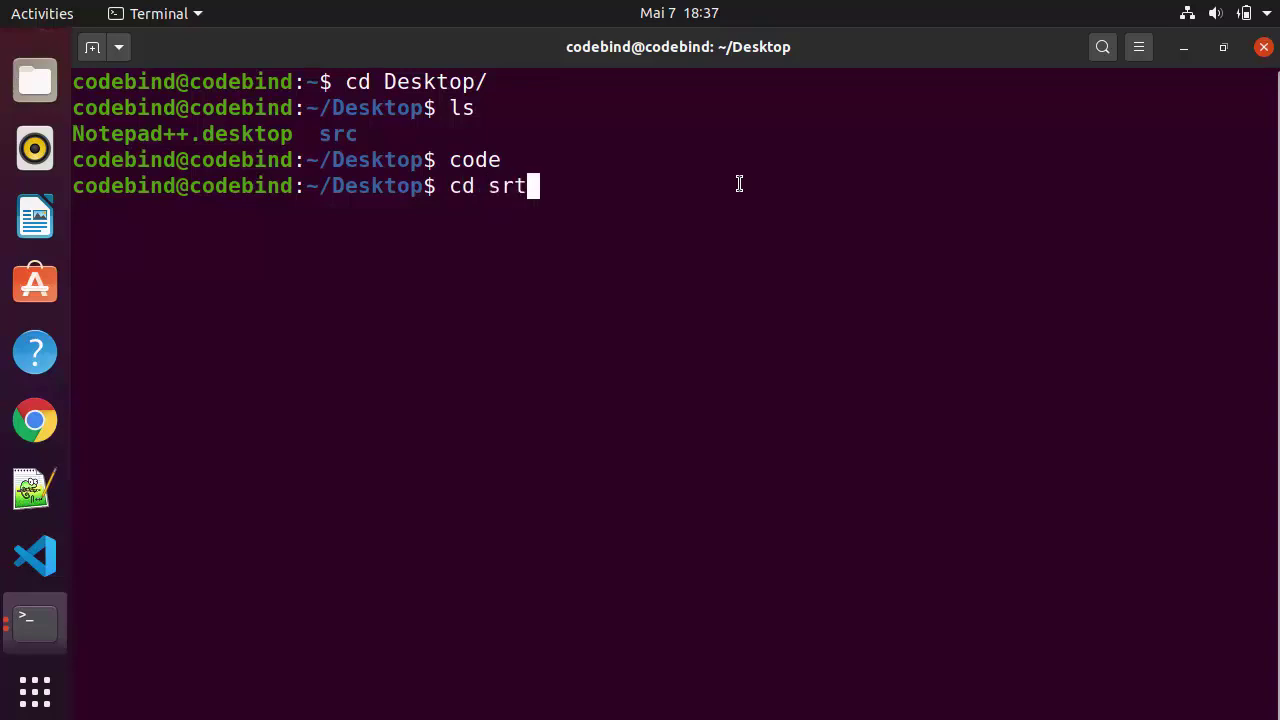
{"action": "key", "text": "BackSpace"}
{"action": "type", "text": "c"}
{"action": "key", "text": "Tab"}
{"action": "key", "text": "Return"}
Open the current src folder in Visual Studio Code with "code .", and minimize the editor and the maximized terminal window.
{"action": "type", "text": "code "}
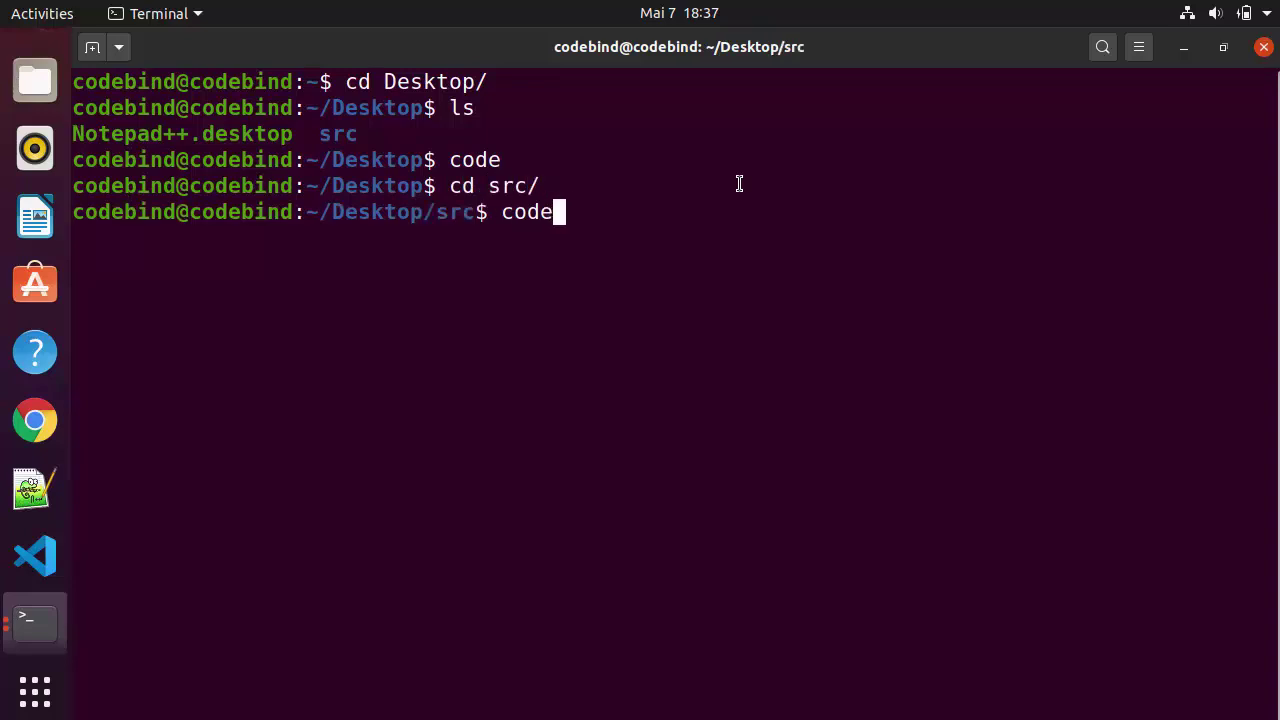
{"action": "type", "text": "."}
{"action": "key", "text": "Return"}
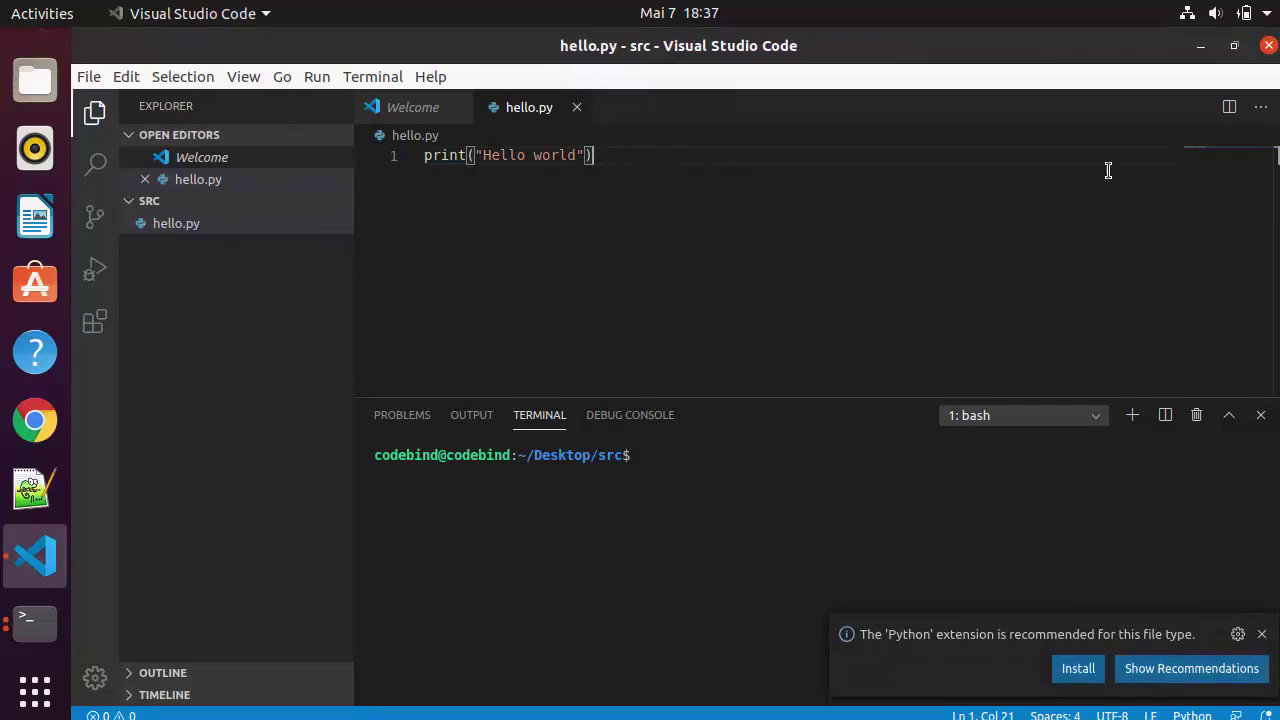
{"action": "left_click", "coordinate": [1201, 46]}
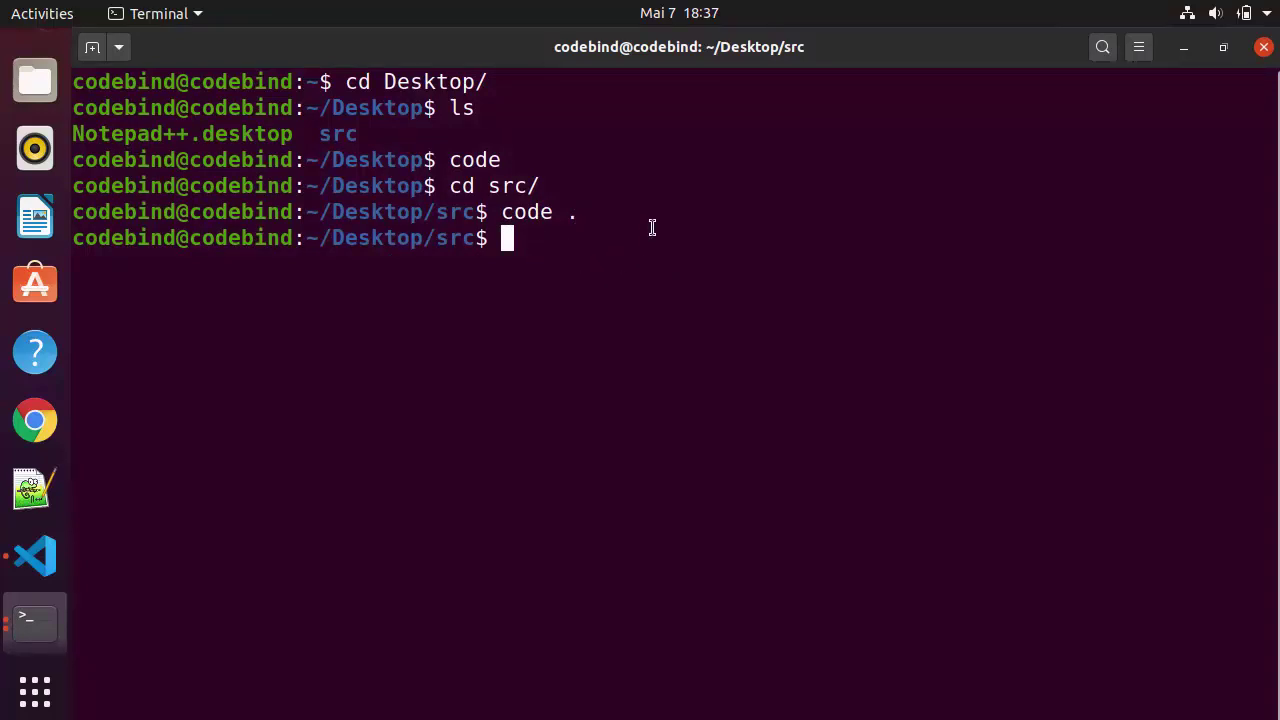
{"action": "left_click", "coordinate": [1183, 47]}
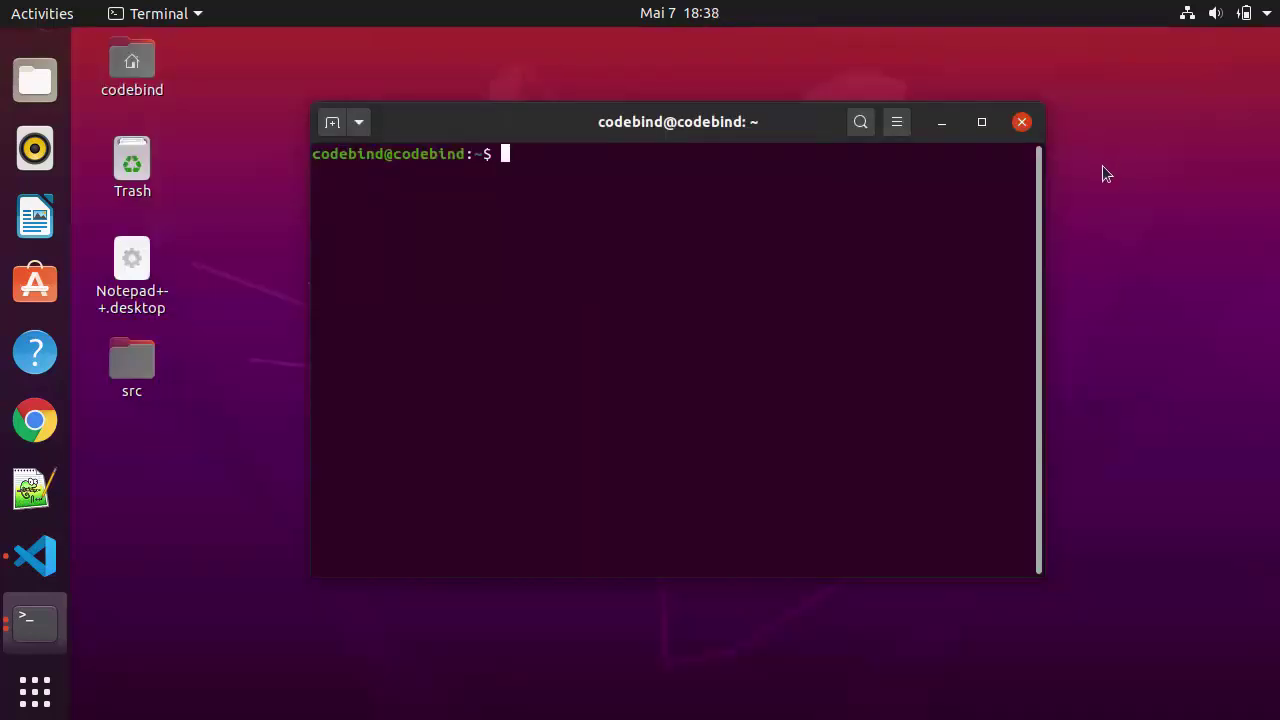